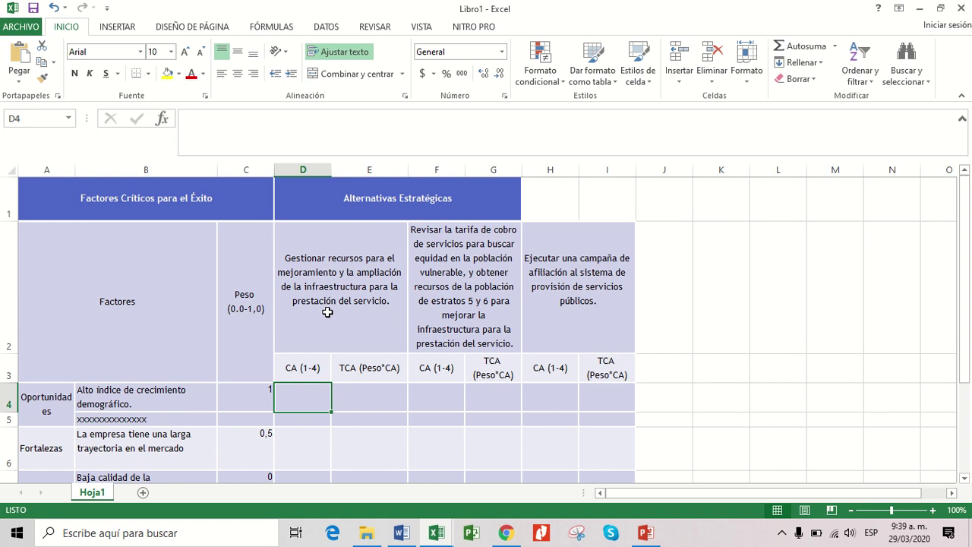
Switch to the PowerPoint presentation, check the 1–4 attractiveness rating scale on the Definición slide, and return to the Excel matrix
click(142, 392)
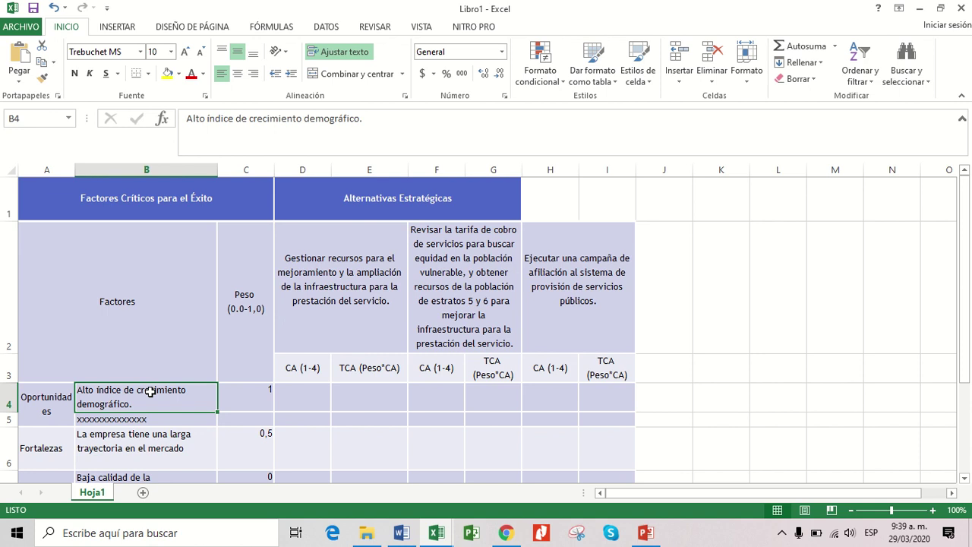
click(311, 399)
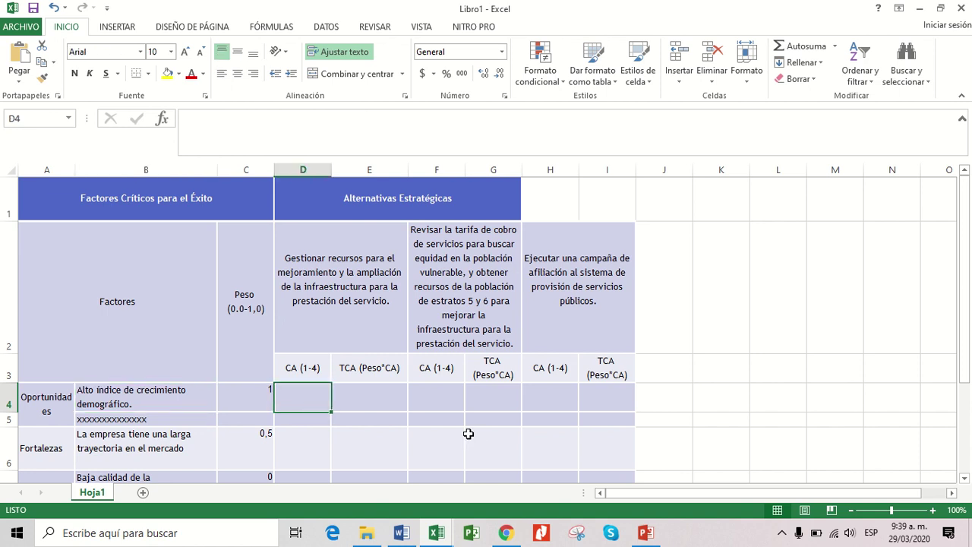
click(645, 533)
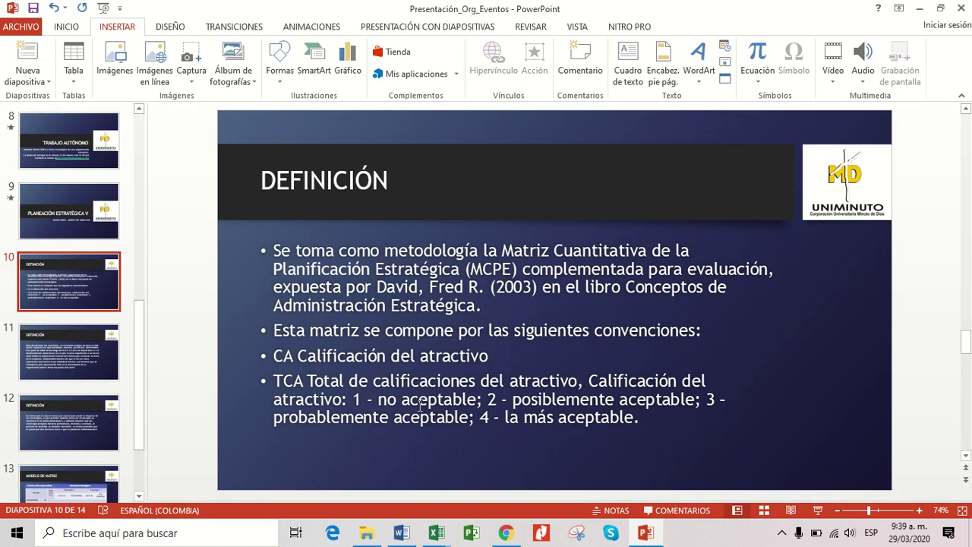
click(562, 396)
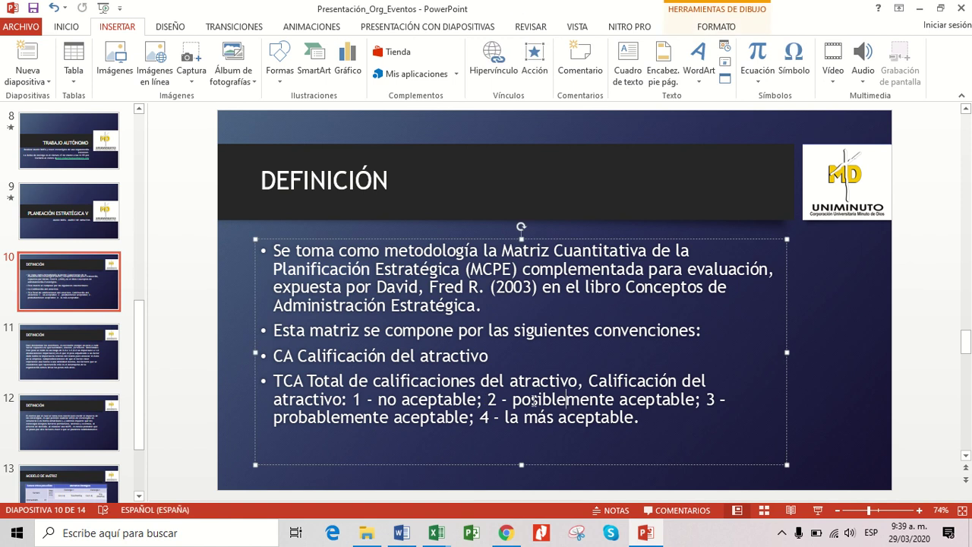
click(411, 420)
mouse_move(450, 541)
click(472, 456)
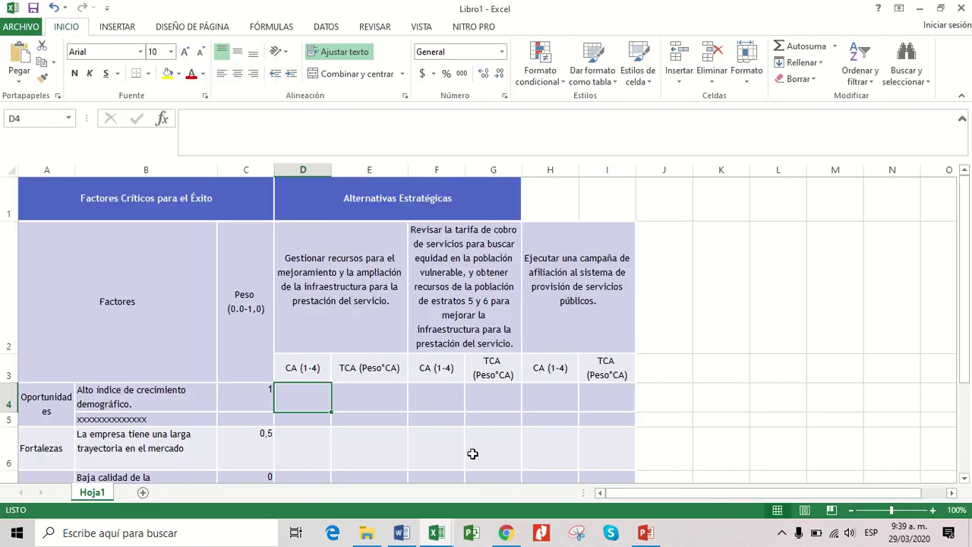
Enter a CA rating of 4 in D4 for the demographic growth opportunity under the first strategic alternative
click(365, 312)
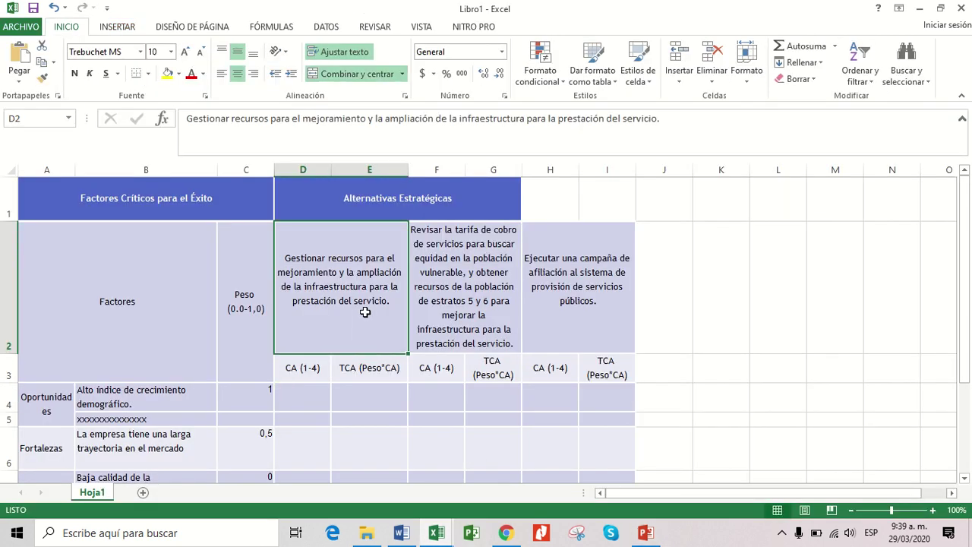
click(171, 398)
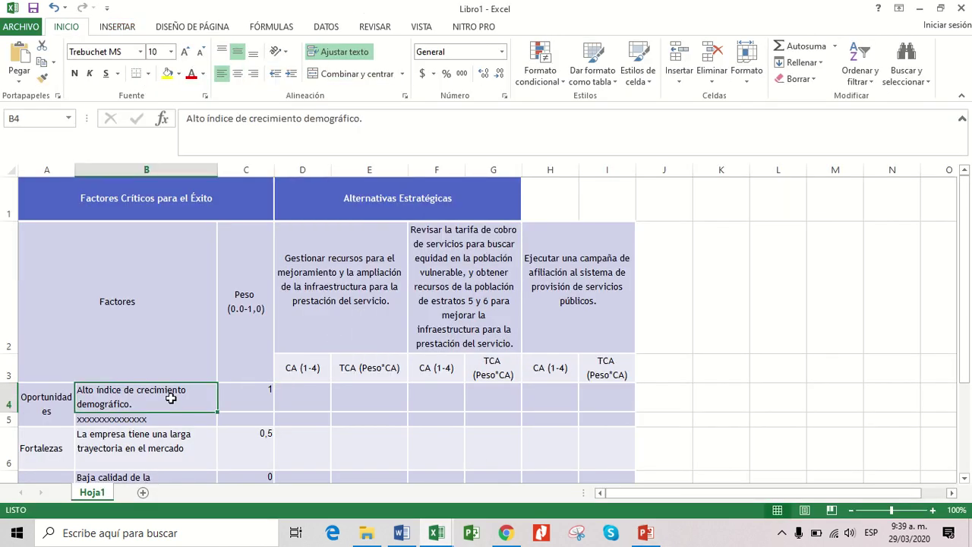
click(301, 406)
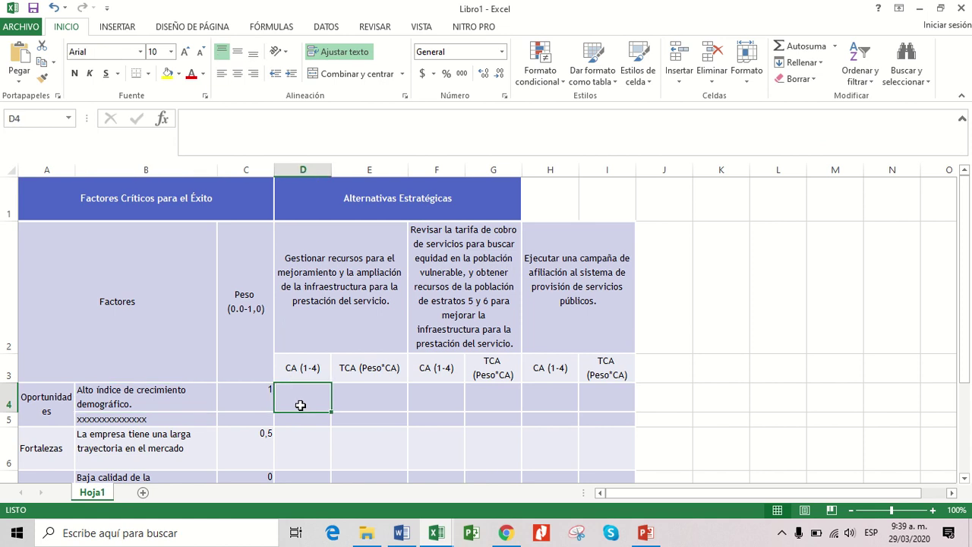
text(4)
key(Return)
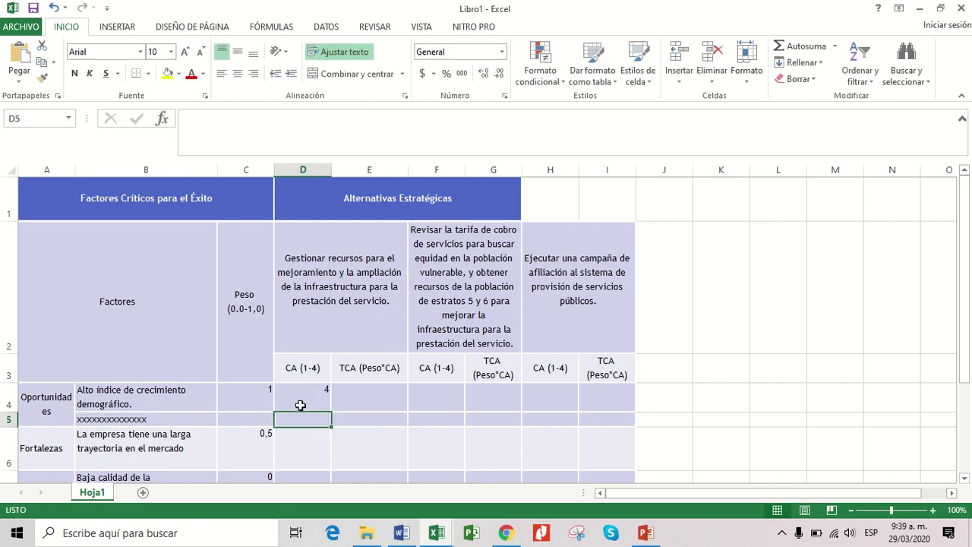
Enter CA ratings of 1, 2 and 3 in the first alternative's Fortalezas, Debilidades and Amenazas rows
key(Return)
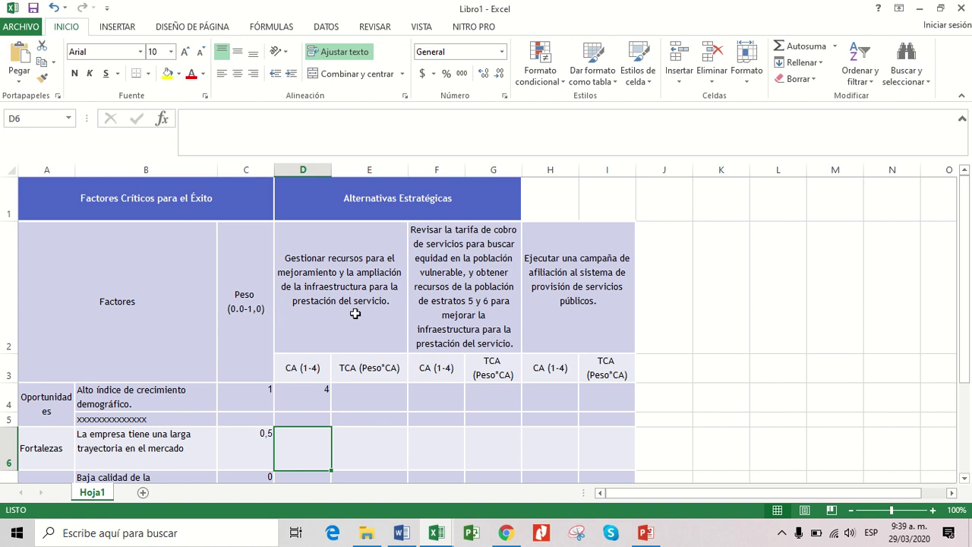
click(161, 452)
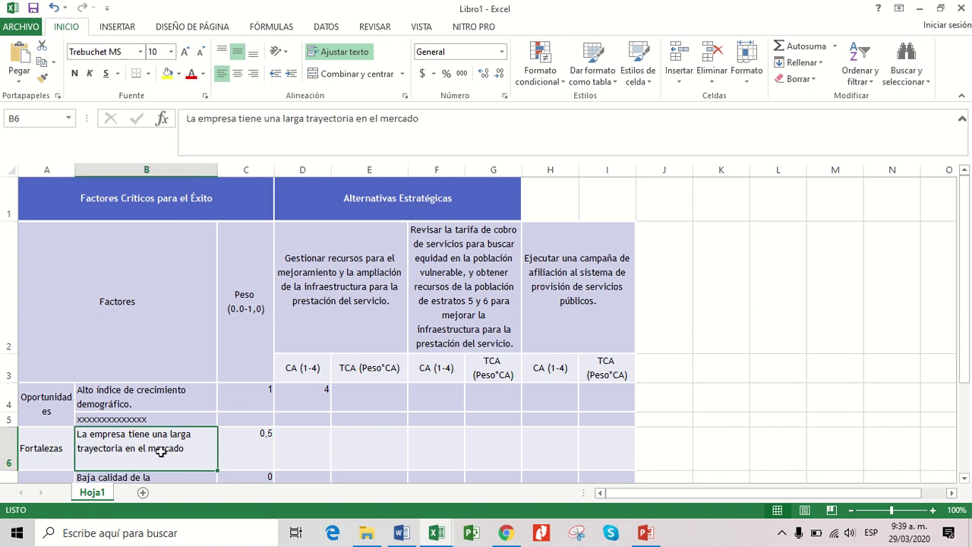
scroll(161, 452, down, 1)
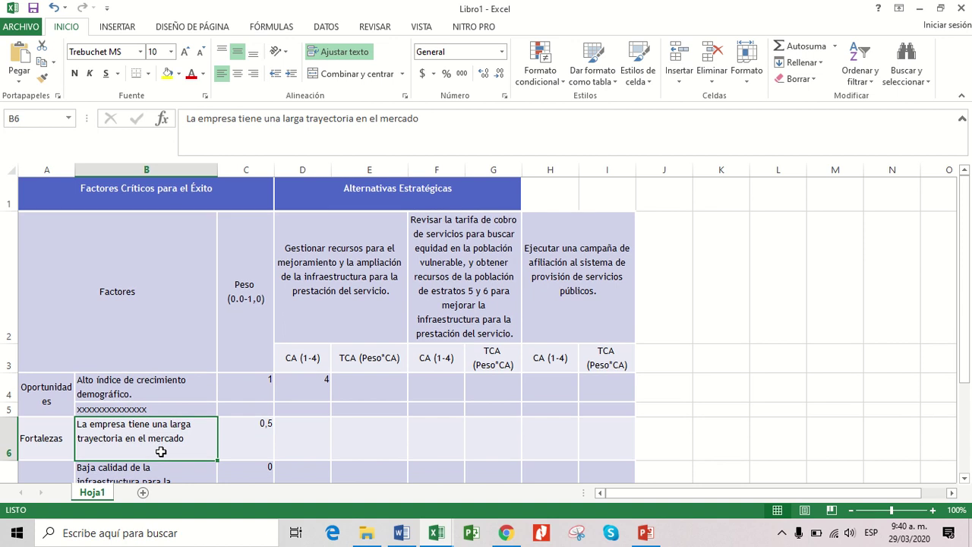
scroll(161, 451, up, 1)
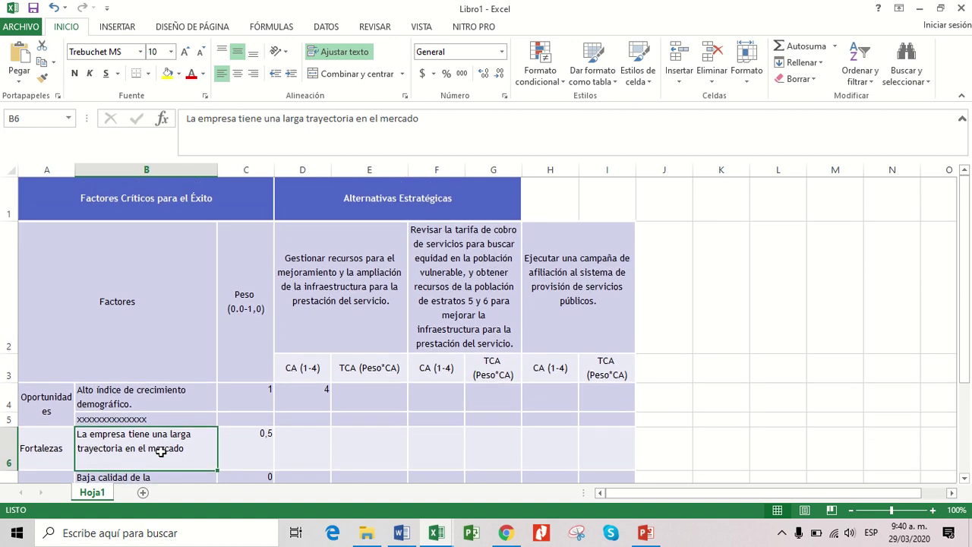
click(329, 451)
text(1)
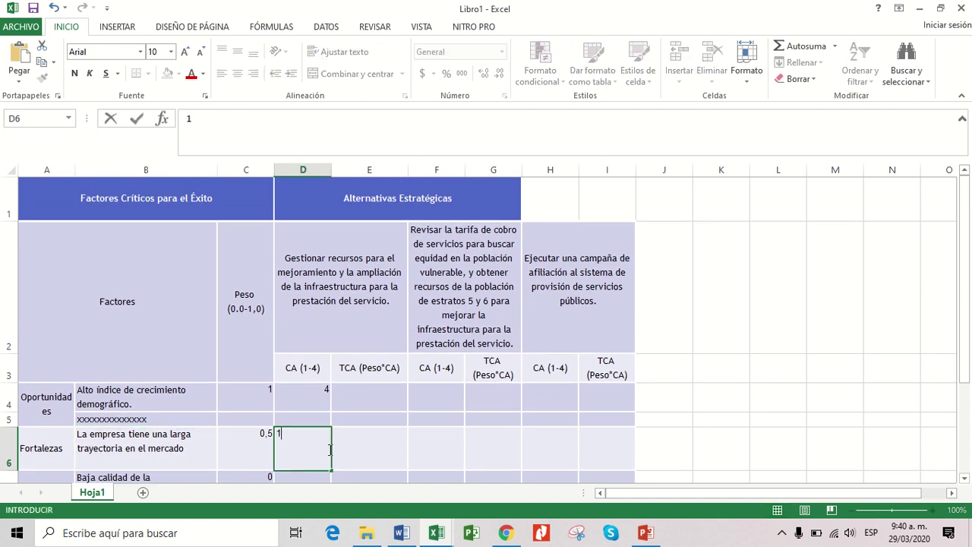
key(Return)
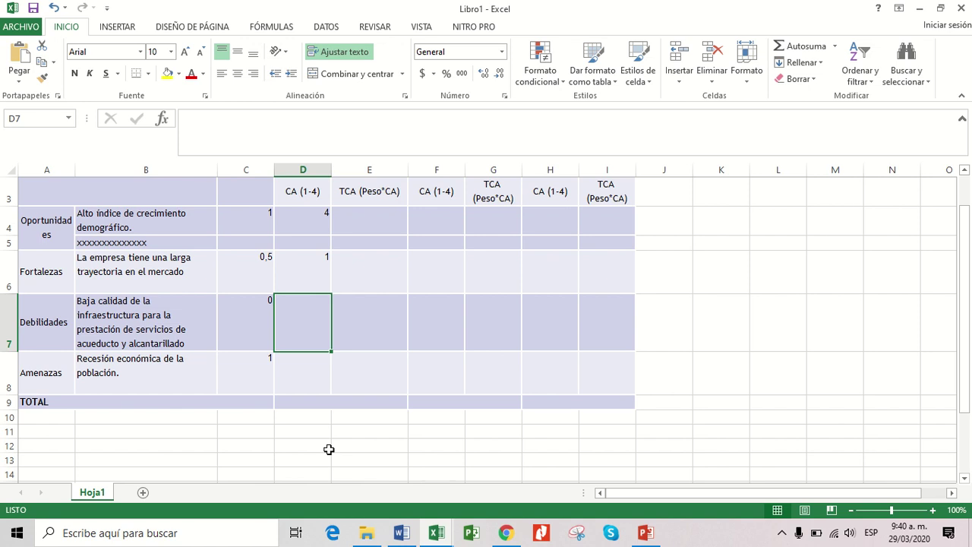
text(2)
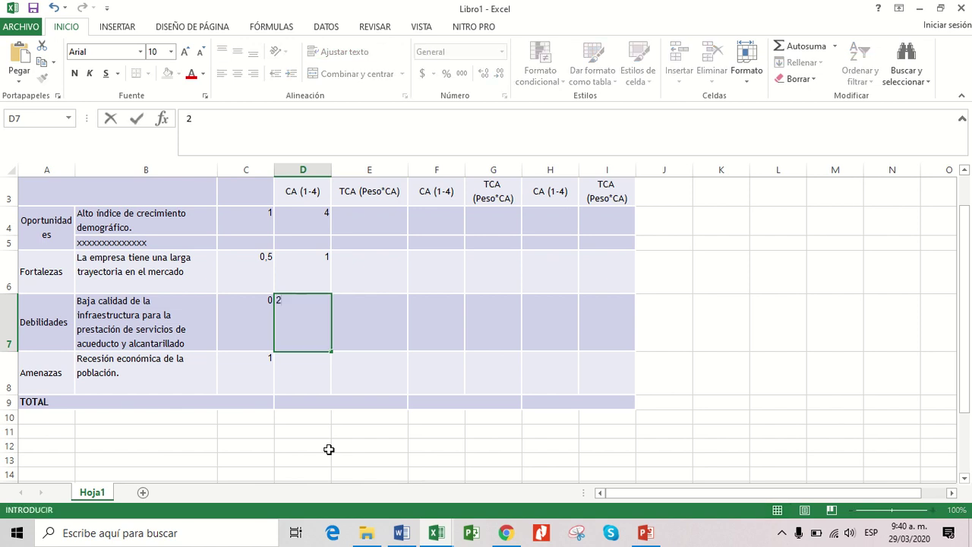
key(Return)
text(3)
key(Return)
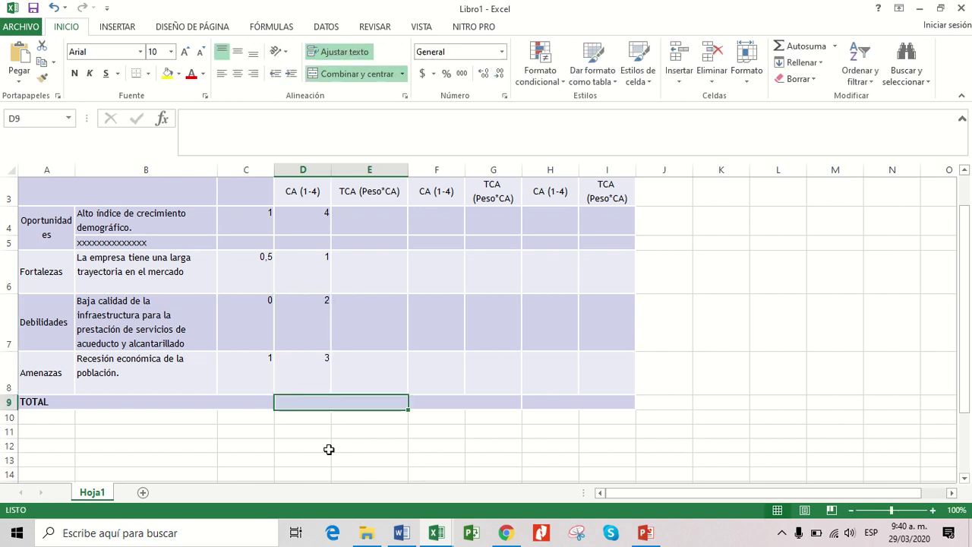
Review the first alternative's CA ratings between its heading and the Amenazas row
key(Up)
key(Right)
key(Up)
key(Up)
key(Up)
key(Up)
key(Up)
key(Up)
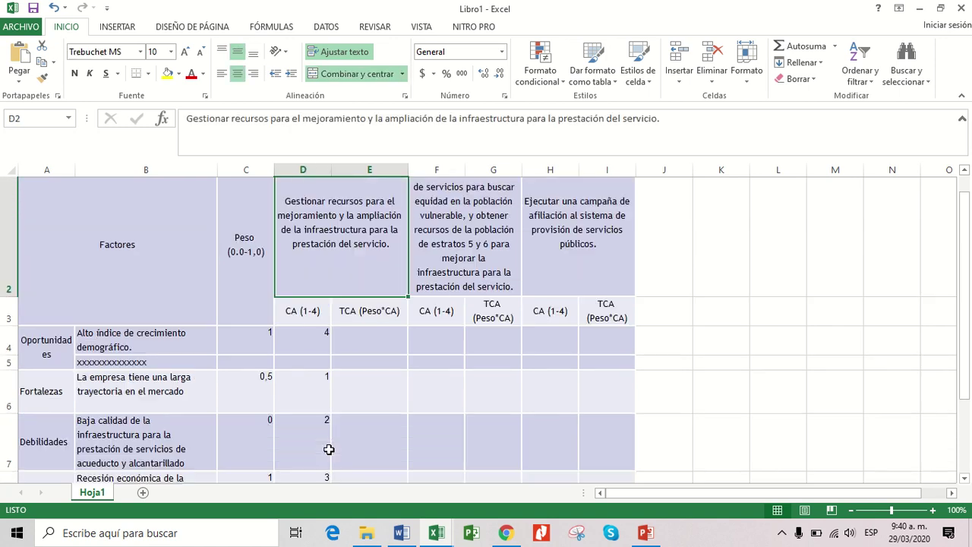
key(Down)
key(Down)
key(Left)
key(Down)
key(Down)
key(Down)
key(Down)
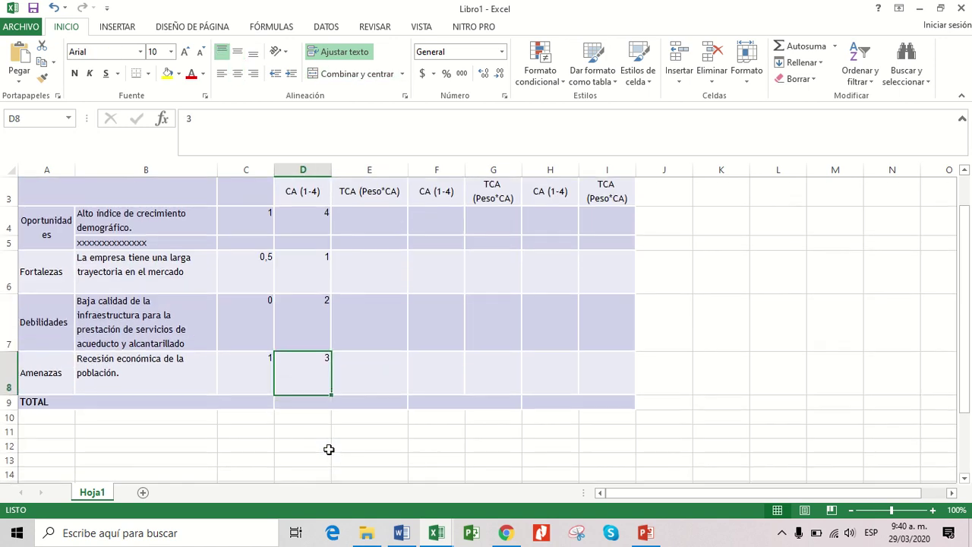
key(Up)
key(Up)
key(Up)
key(Up)
key(Up)
key(Up)
key(Up)
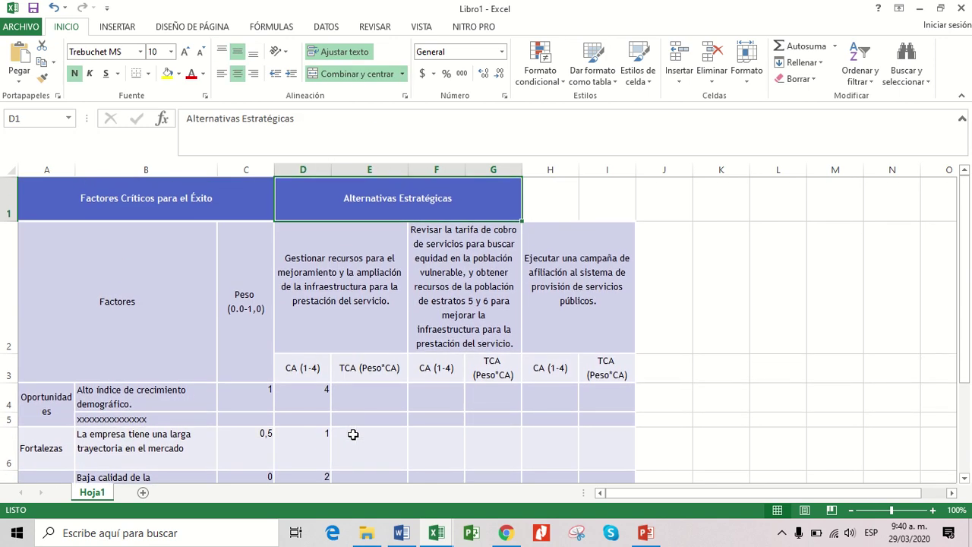
click(374, 397)
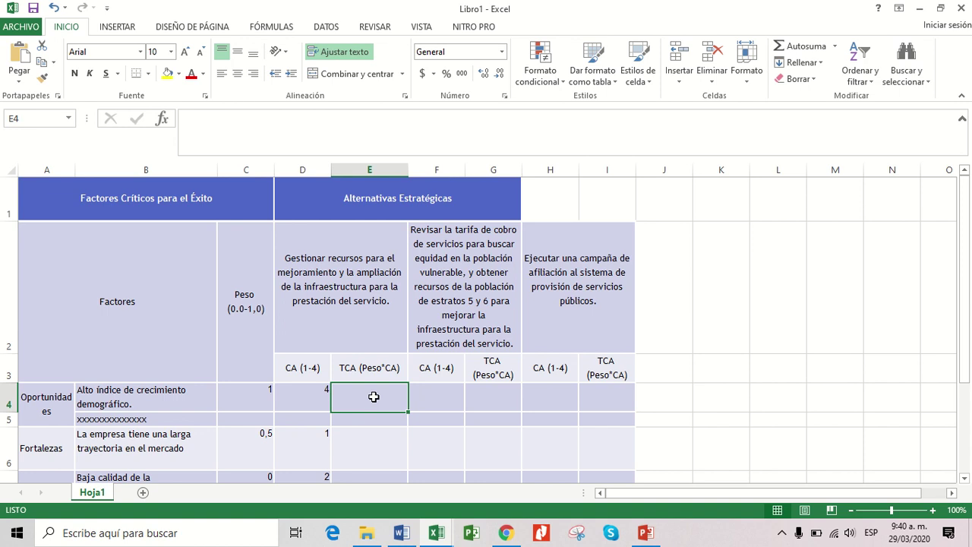
click(251, 393)
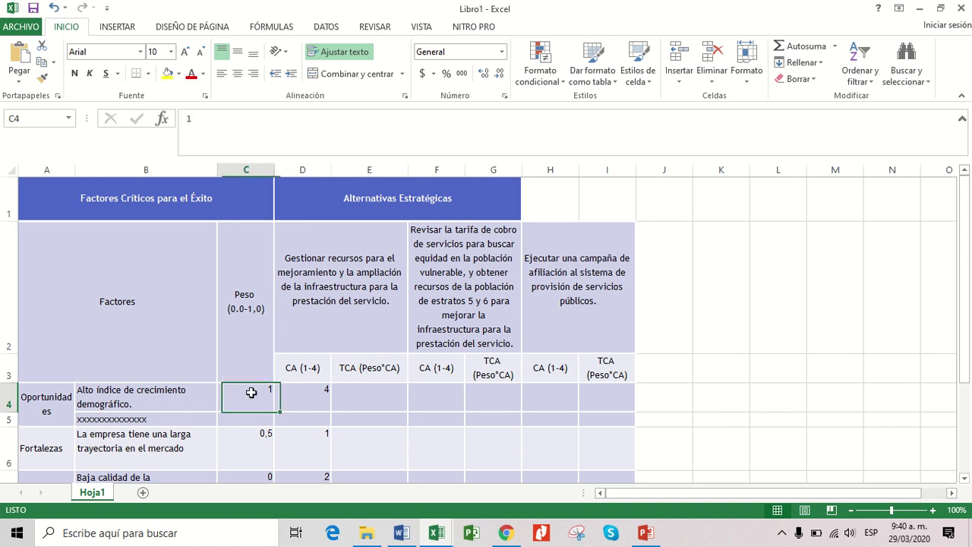
click(292, 401)
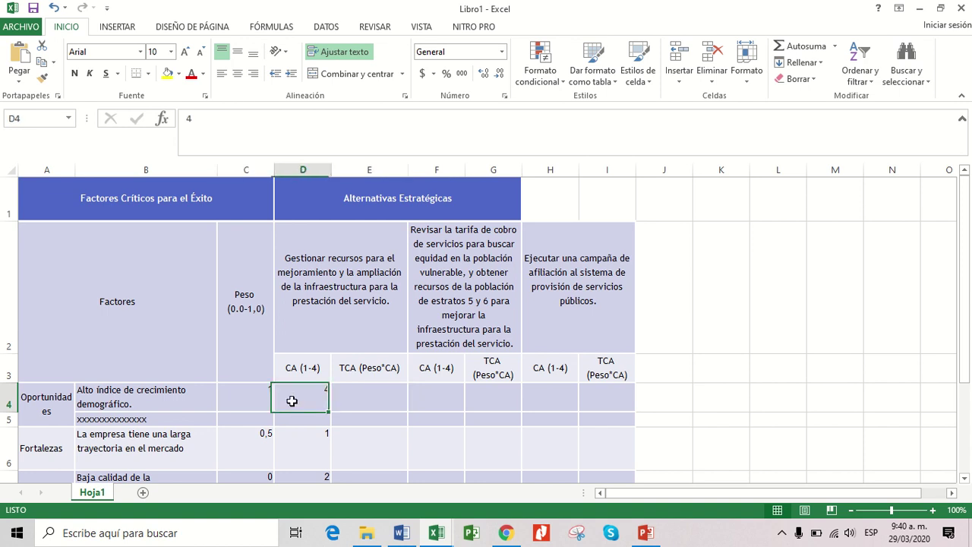
click(359, 399)
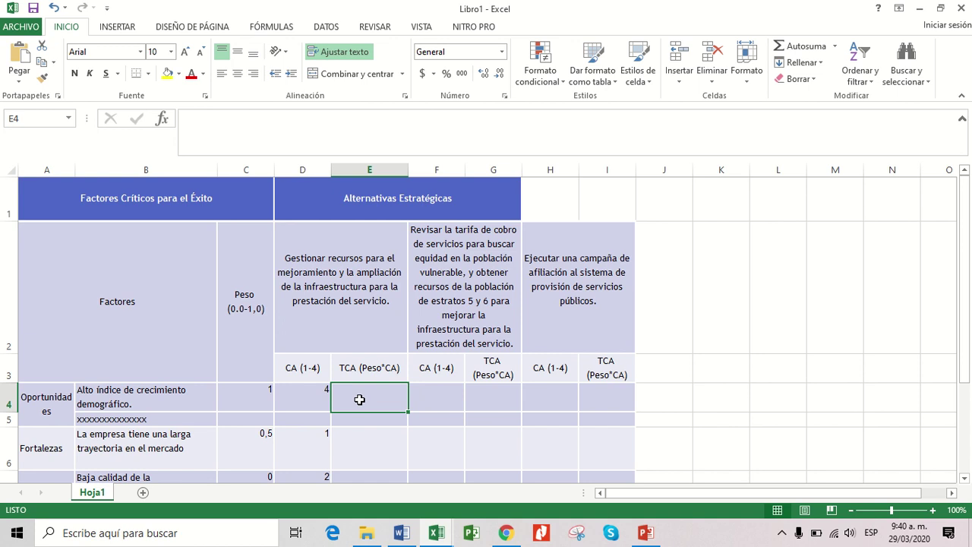
text(=sum)
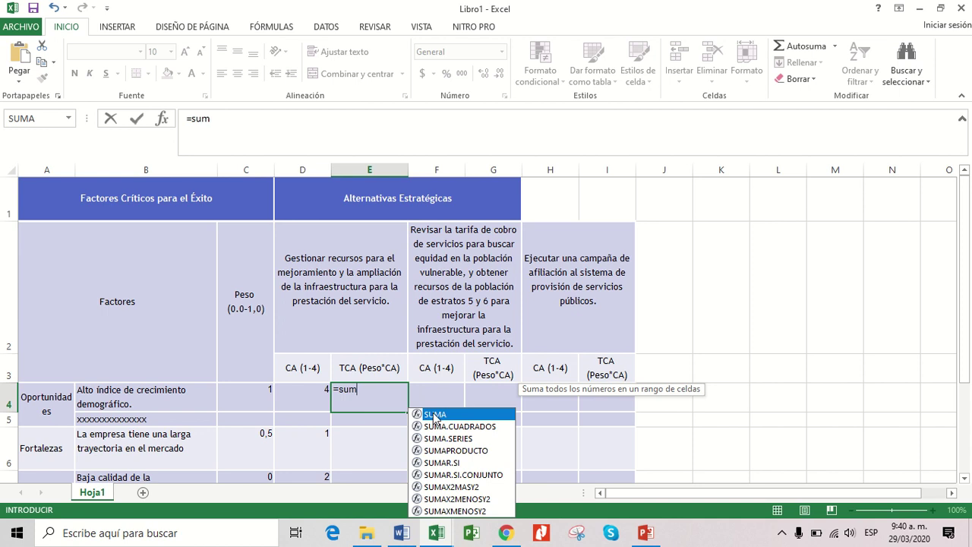
double_click(435, 415)
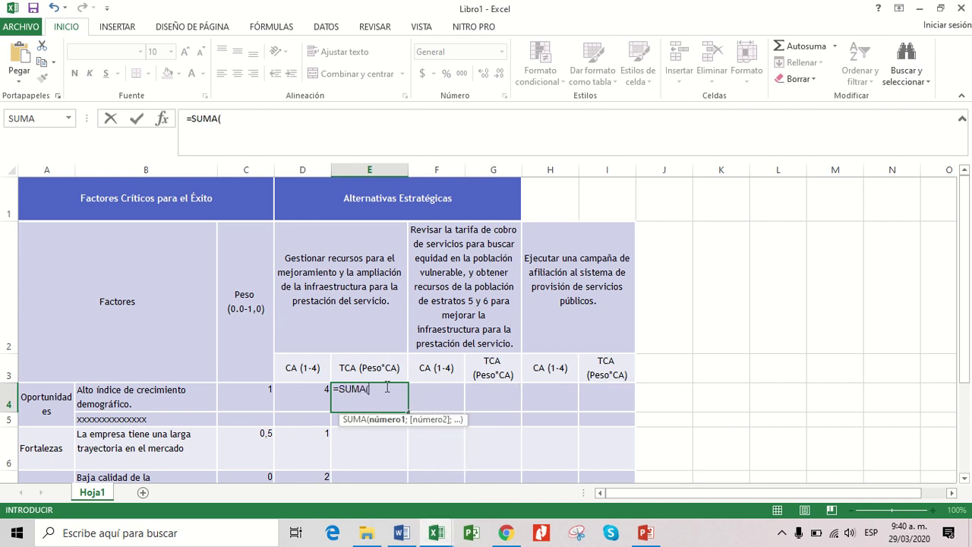
key(BackSpace)
key(BackSpace)
key(BackSpace)
key(BackSpace)
key(BackSpace)
key(BackSpace)
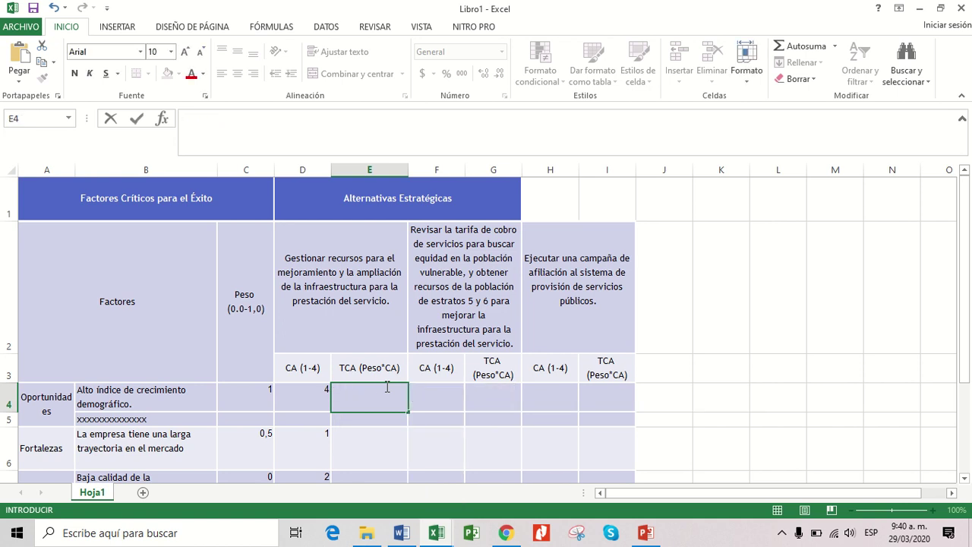
Calculate the first opportunity's TCA in E4 with the formula =C4*D4, multiplying its weight by its rating
text(=)
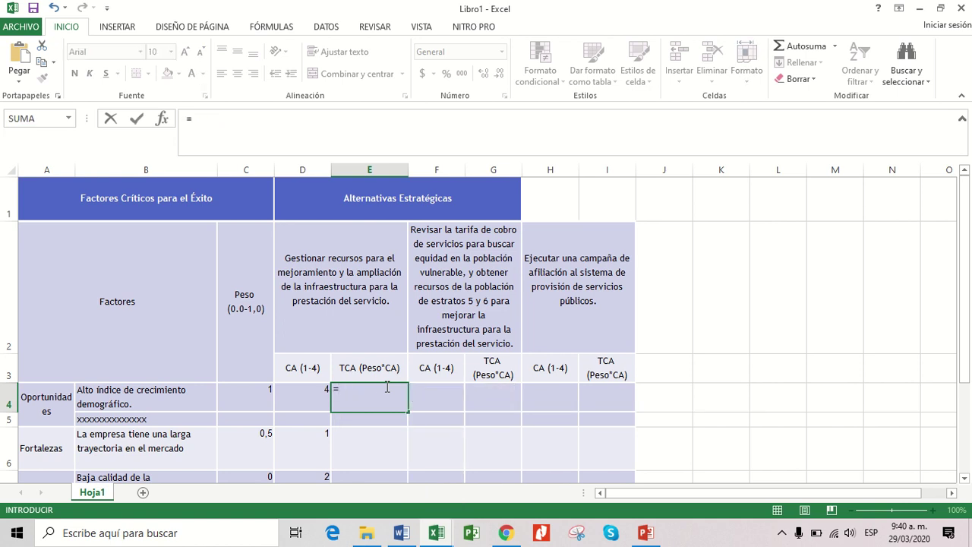
click(253, 388)
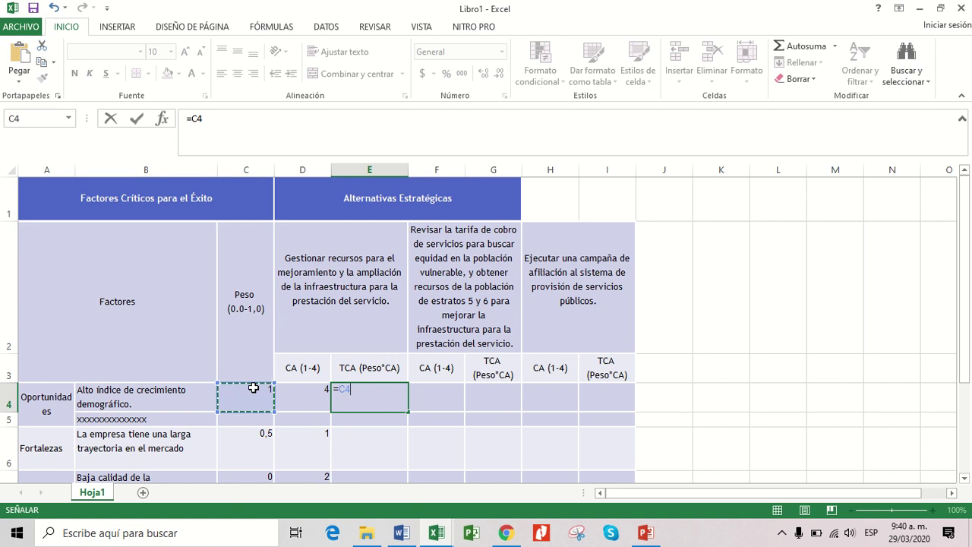
text(*)
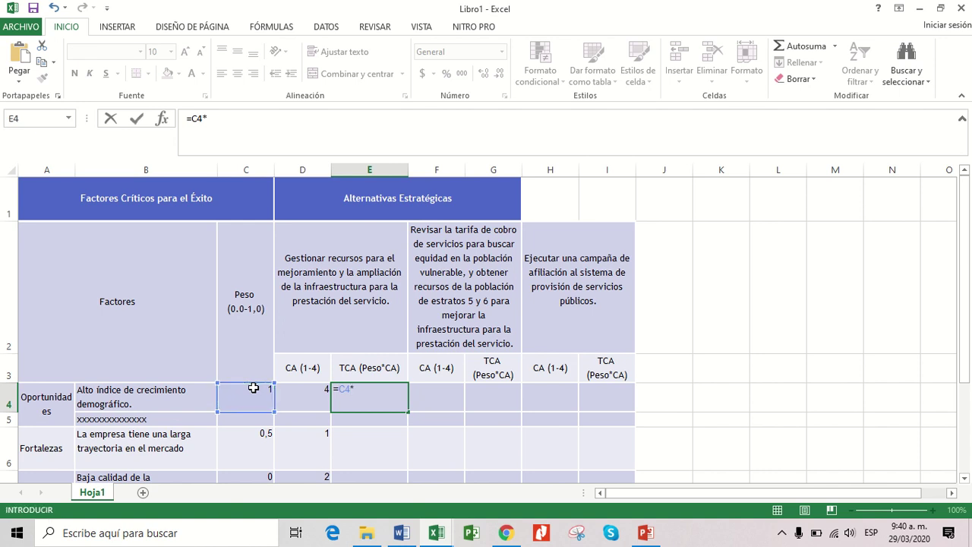
click(308, 395)
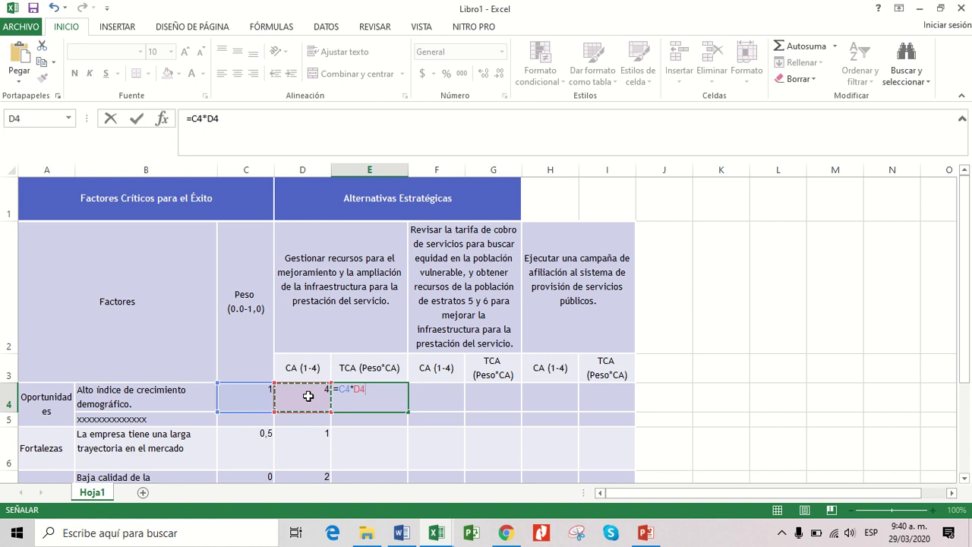
key(Return)
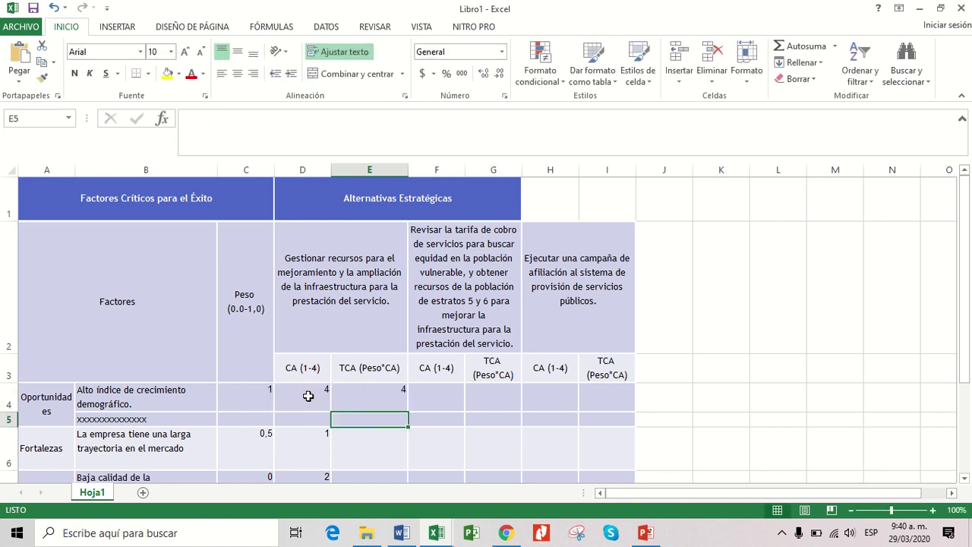
Fill the TCA formula from E4 down to the Amenazas row in E8
click(365, 401)
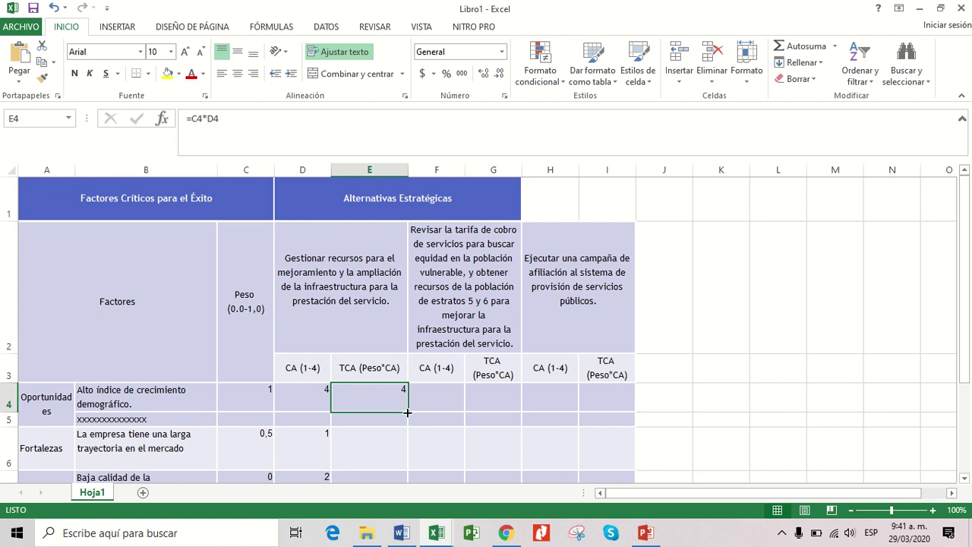
drag(408, 413, 382, 392)
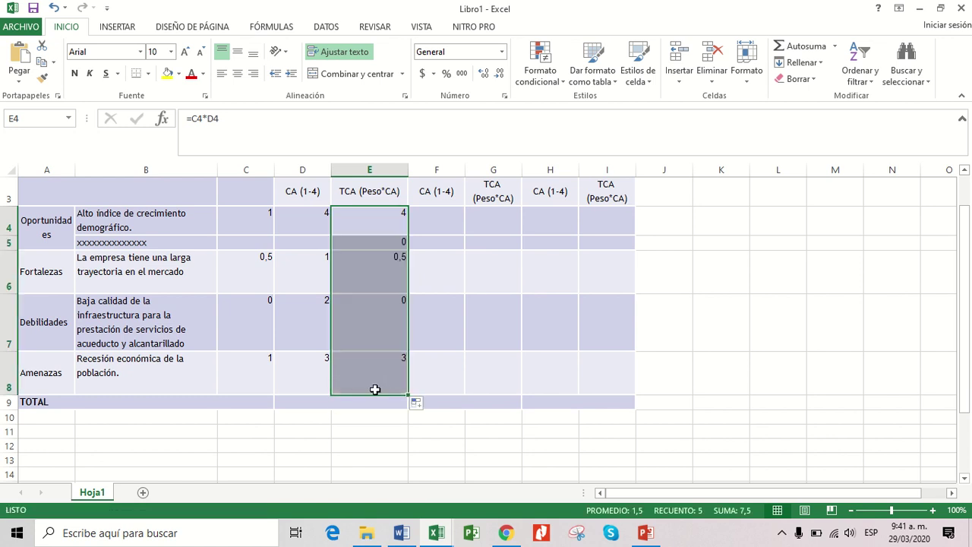
click(364, 385)
click(332, 392)
key(Left)
key(Left)
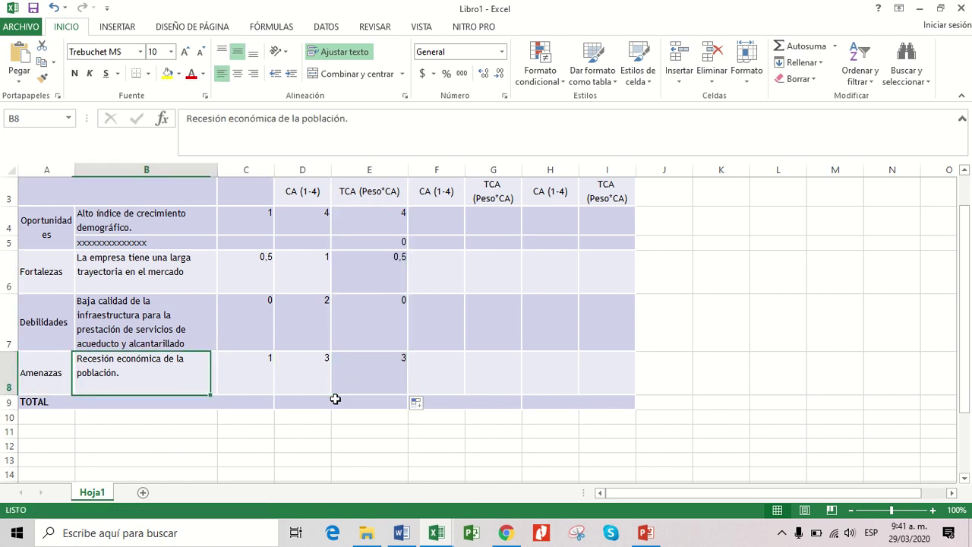
Review the first alternative's TCA scores from the Amenazas row up to the alternative's heading
key(Right)
key(Right)
click(335, 399)
key(Up)
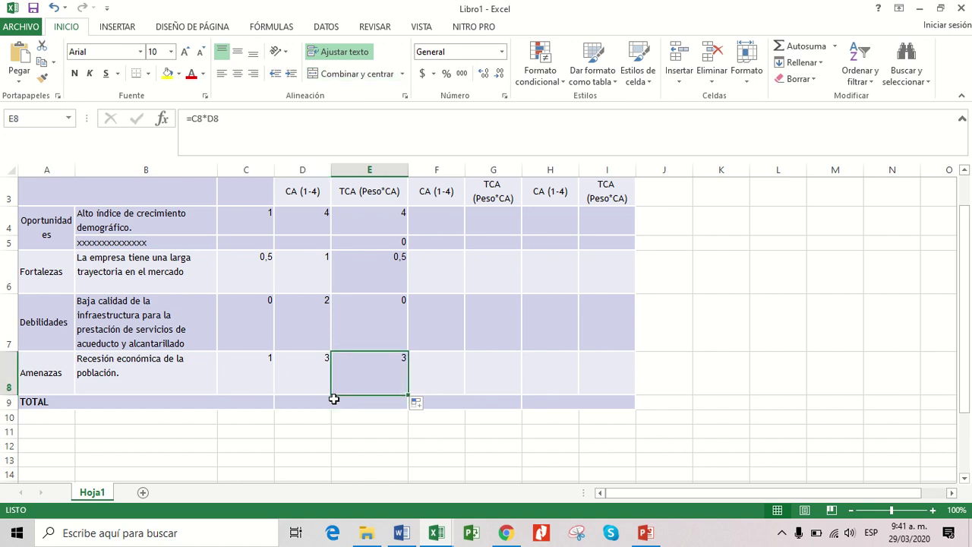
key(Up)
key(Up)
key(Up)
key(Up)
key(Up)
key(Up)
key(Up)
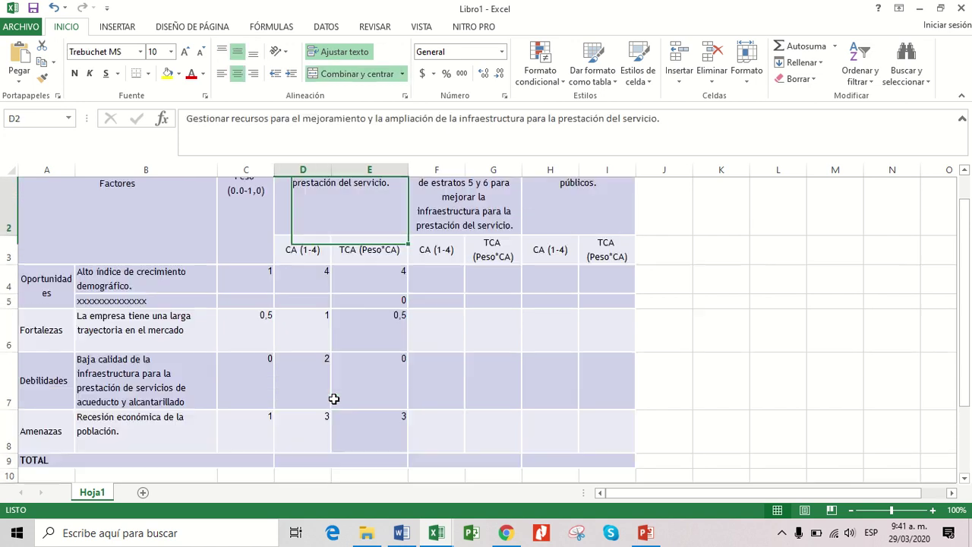
Enter a CA rating of 2 for the second alternative in the first opportunity row, Alto índice de crecimiento demográfico
key(Down)
key(Right)
key(Down)
key(Down)
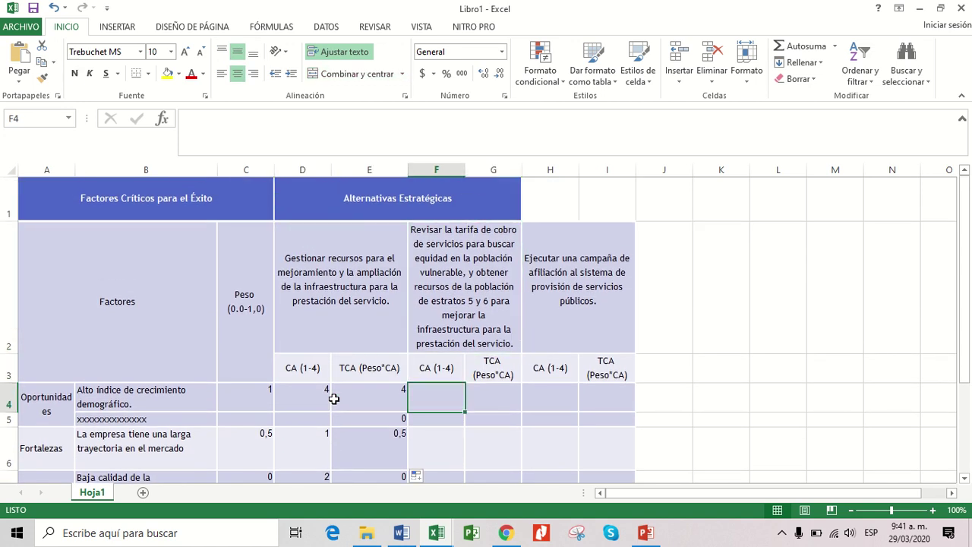
key(Down)
key(Up)
key(Up)
key(Up)
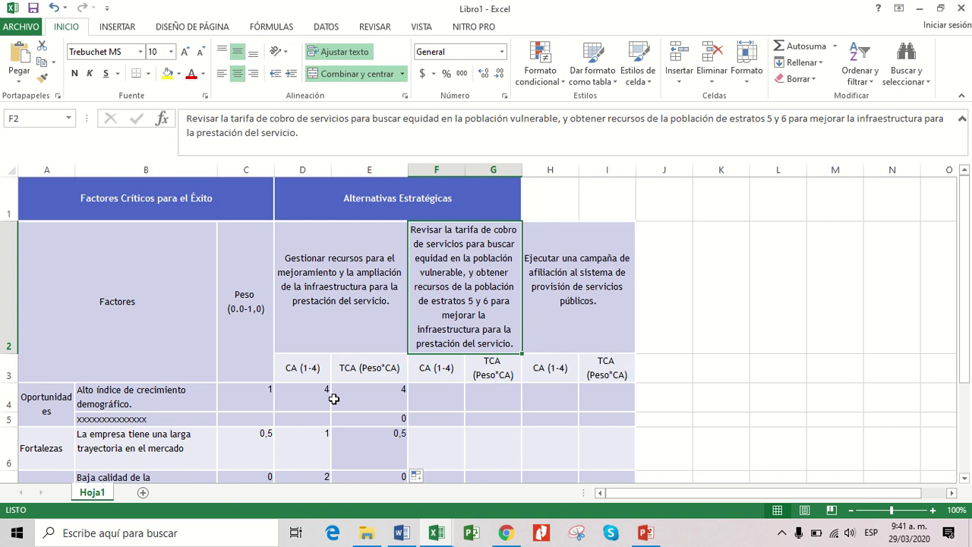
key(Down)
key(Down)
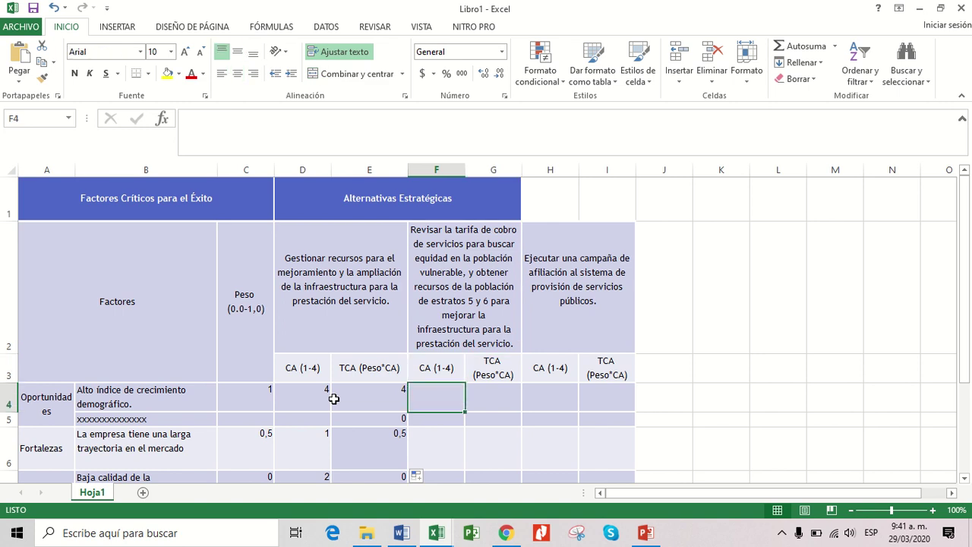
text(2)
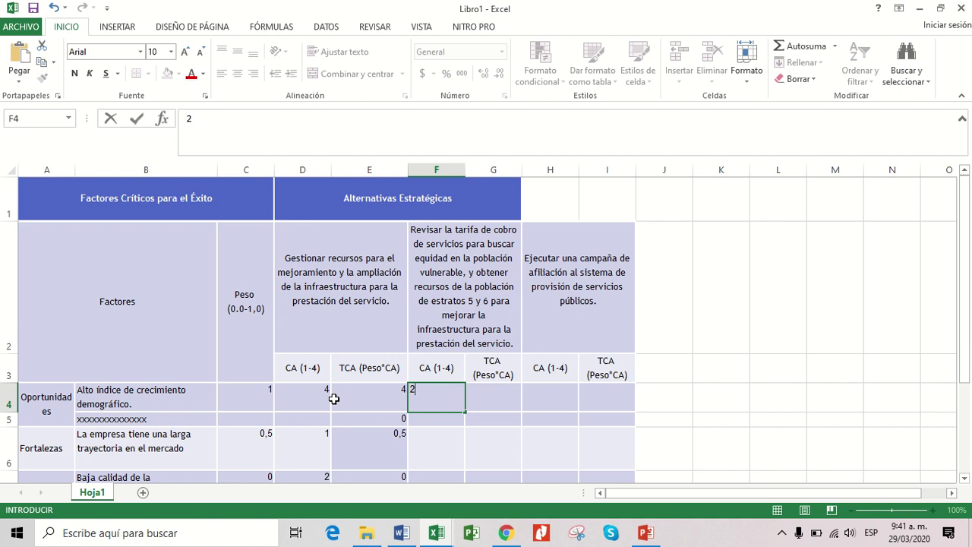
key(Return)
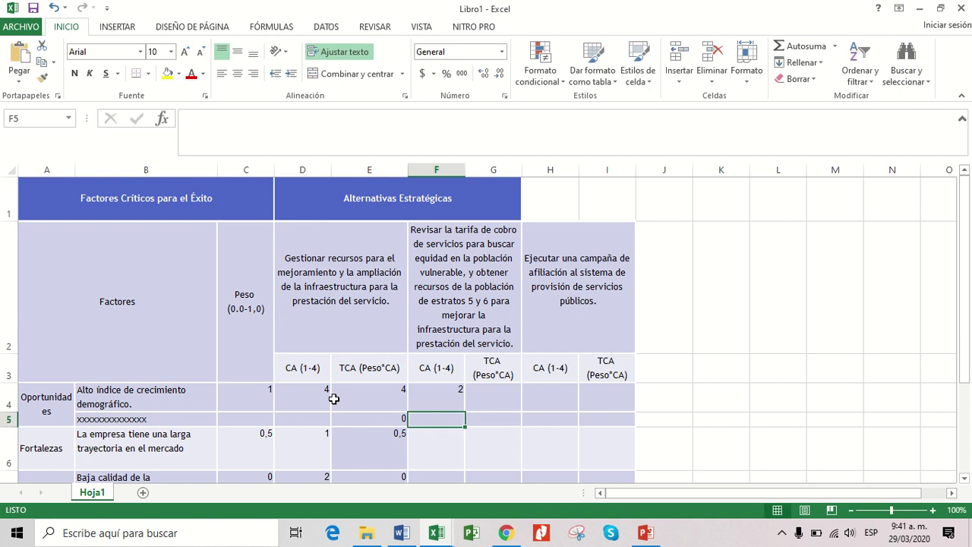
Enter a CA rating of 1 for the second alternative in the Fortalezas row, leaving the placeholder opportunity blank
key(Down)
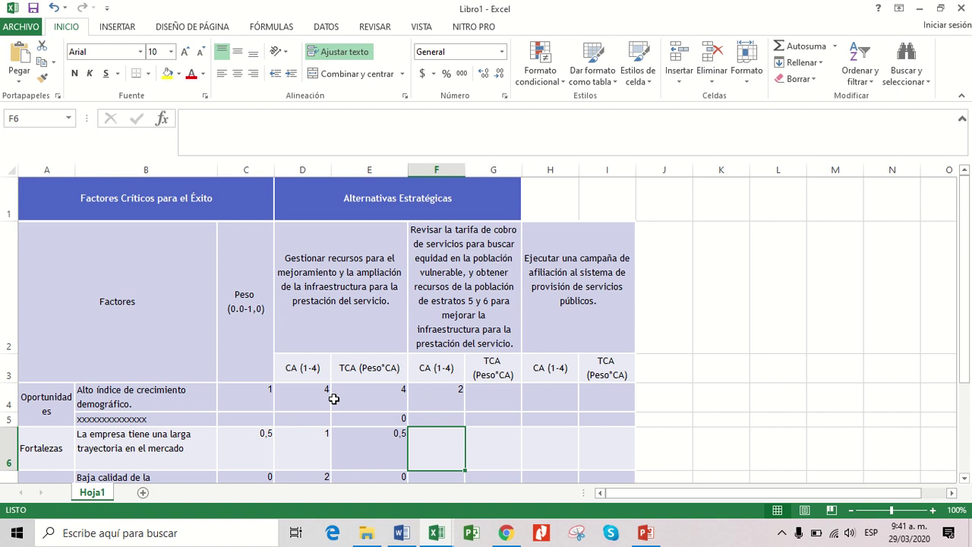
text(1)
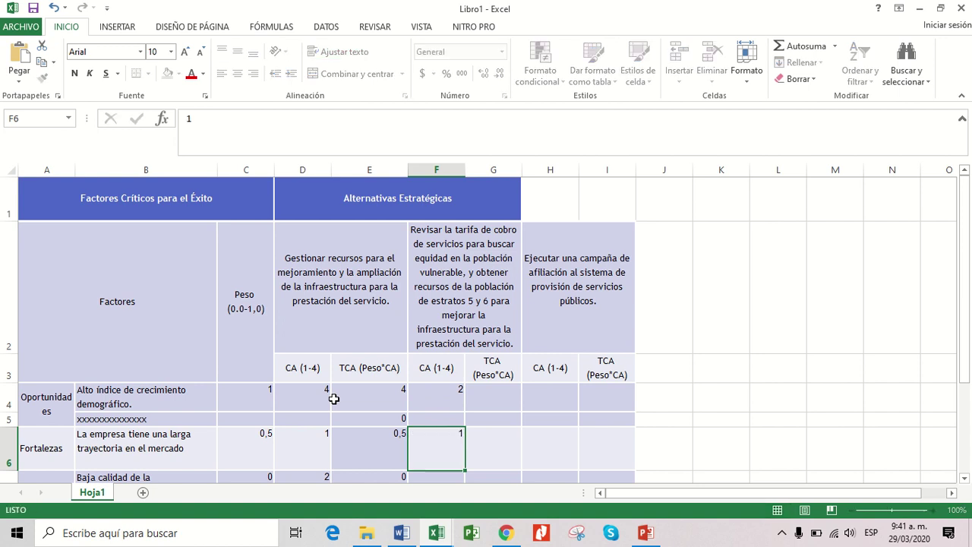
key(Return)
Check the second alternative's column and enter a CA rating of 3 in its Debilidades row
key(Up)
key(Up)
key(Up)
key(Up)
key(Up)
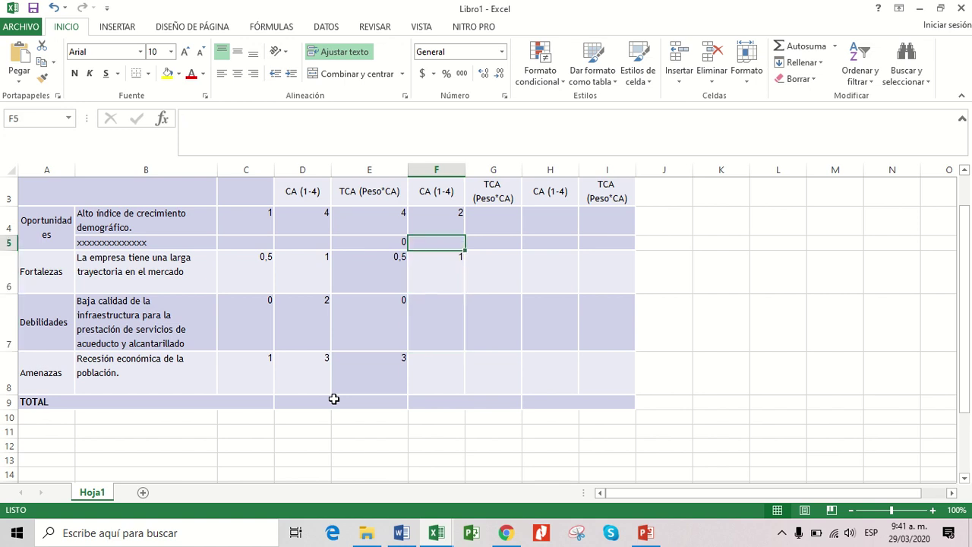
key(Down)
key(Down)
key(Down)
key(Down)
key(Down)
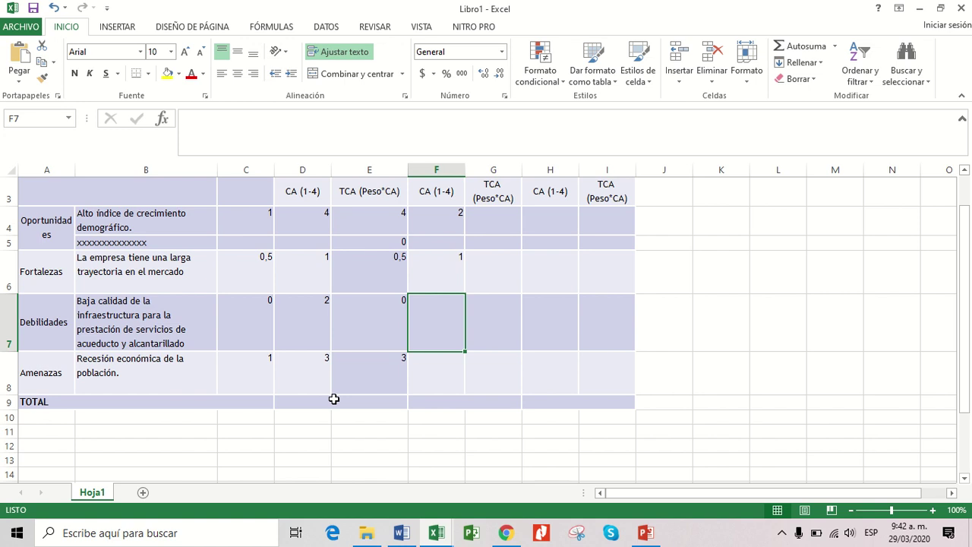
text(3)
key(Return)
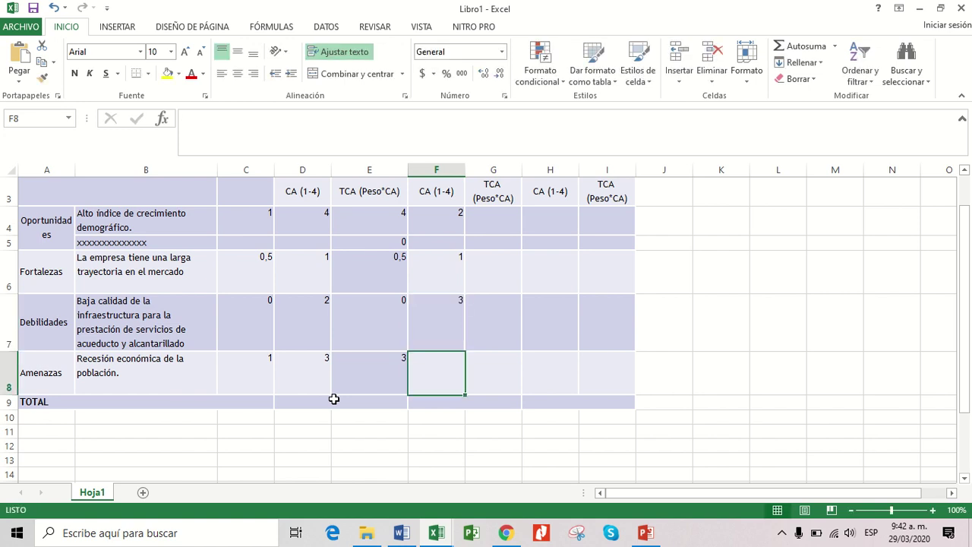
Compare the second alternative's description with its ratings and enter a CA rating of 4 in its Amenazas row
key(Up)
key(Up)
key(Up)
key(Up)
key(Up)
key(Up)
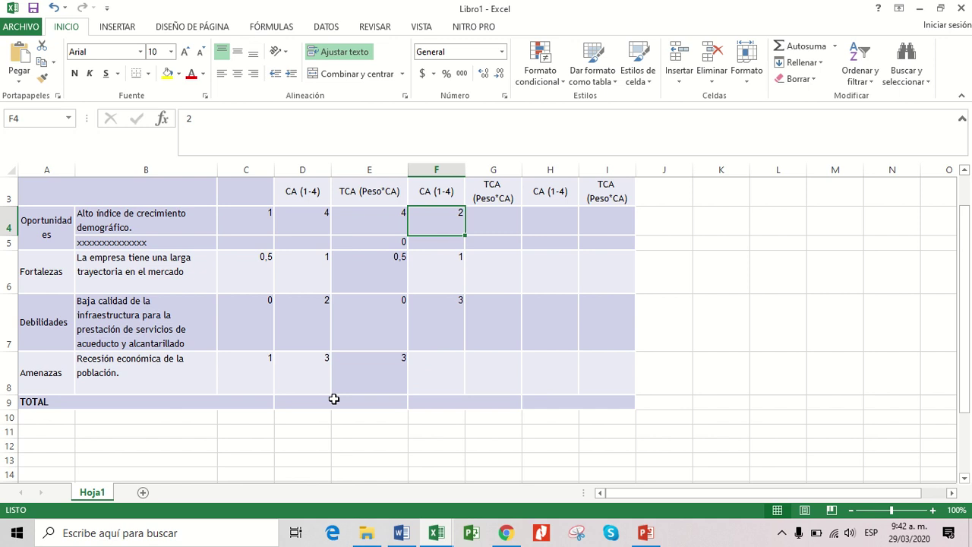
key(Down)
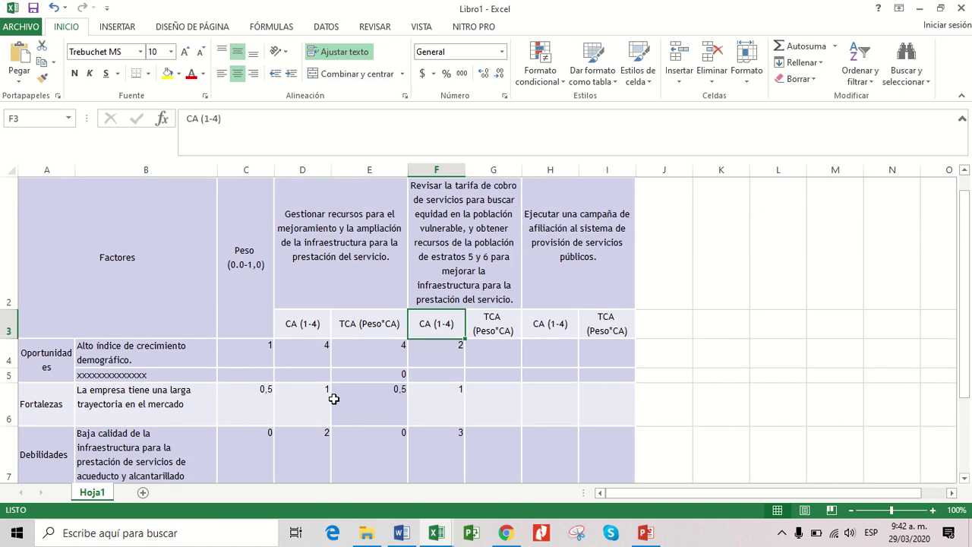
key(Up)
key(Down)
key(Down)
key(Down)
key(Down)
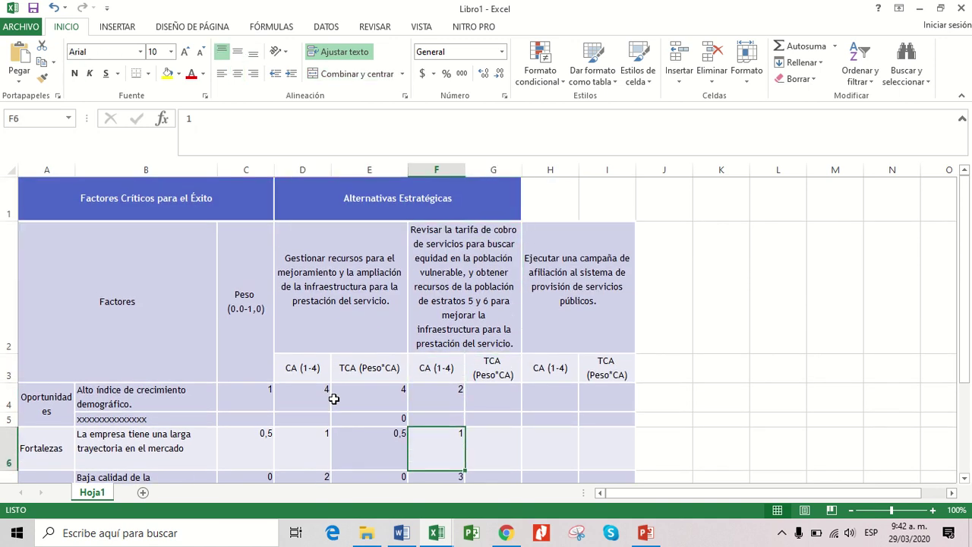
key(Down)
key(Down)
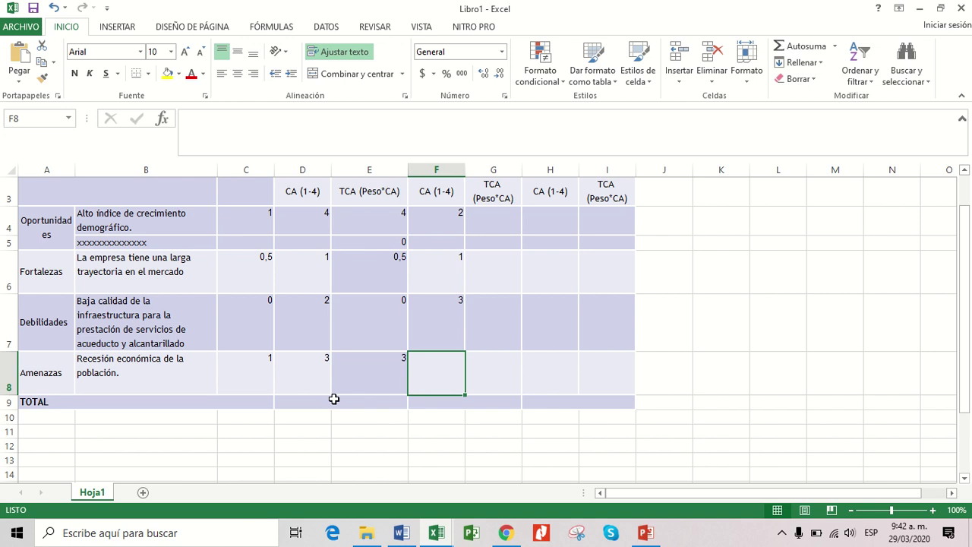
text(4)
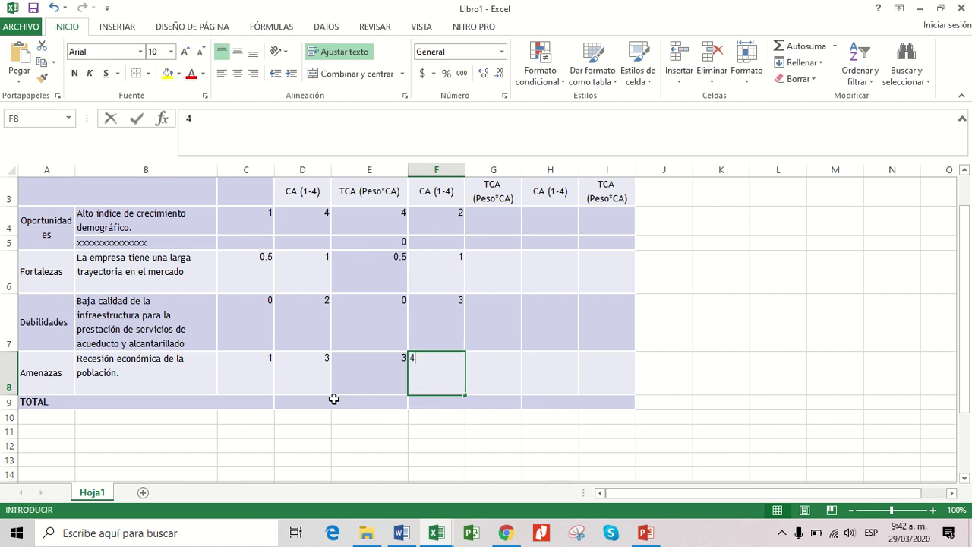
key(Return)
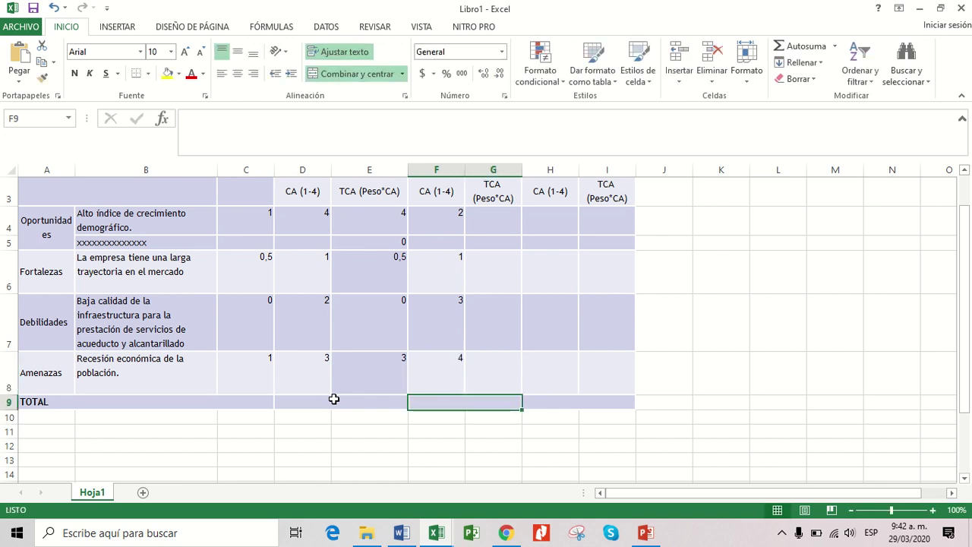
Review the second alternative's CA ratings from the Amenazas row up to its heading
key(Up)
key(Up)
key(Up)
key(Up)
key(Up)
key(Up)
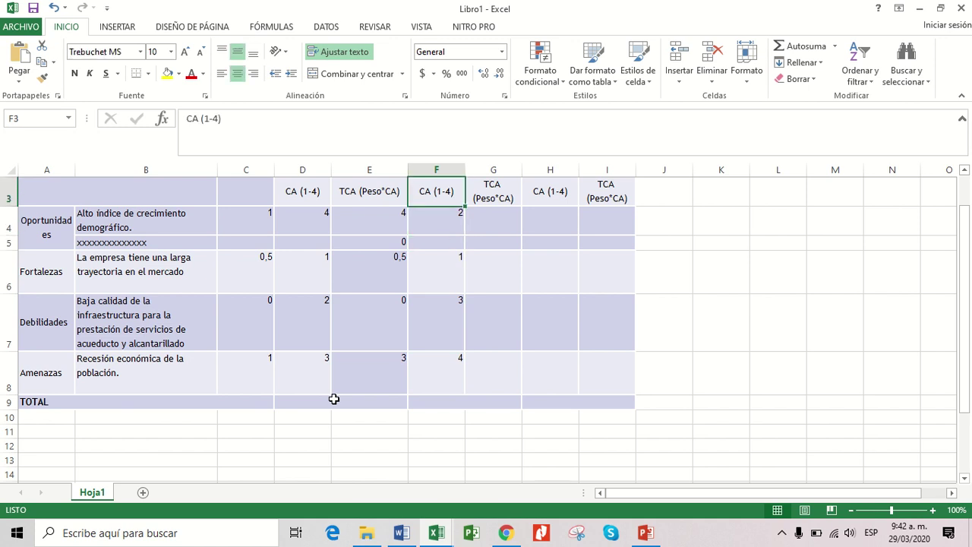
key(Down)
key(Up)
key(Up)
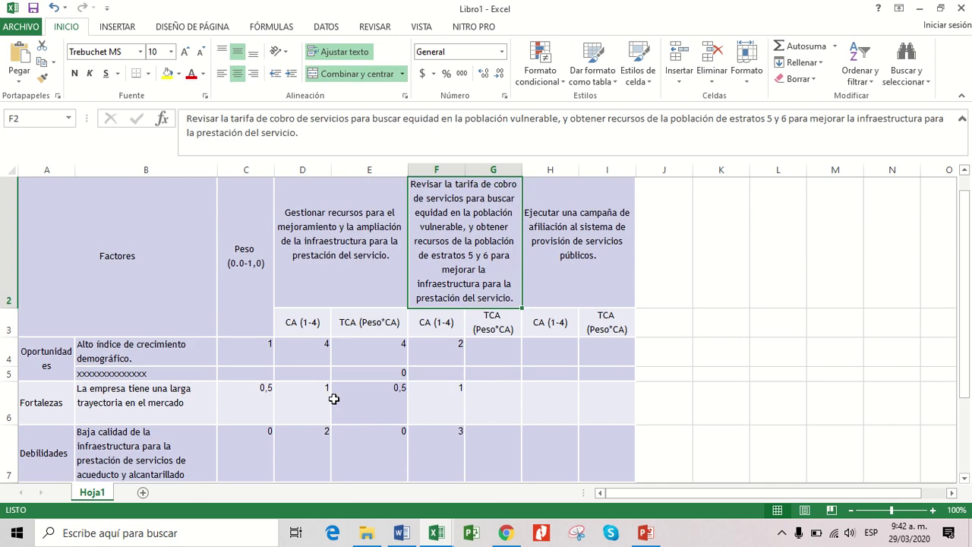
key(Down)
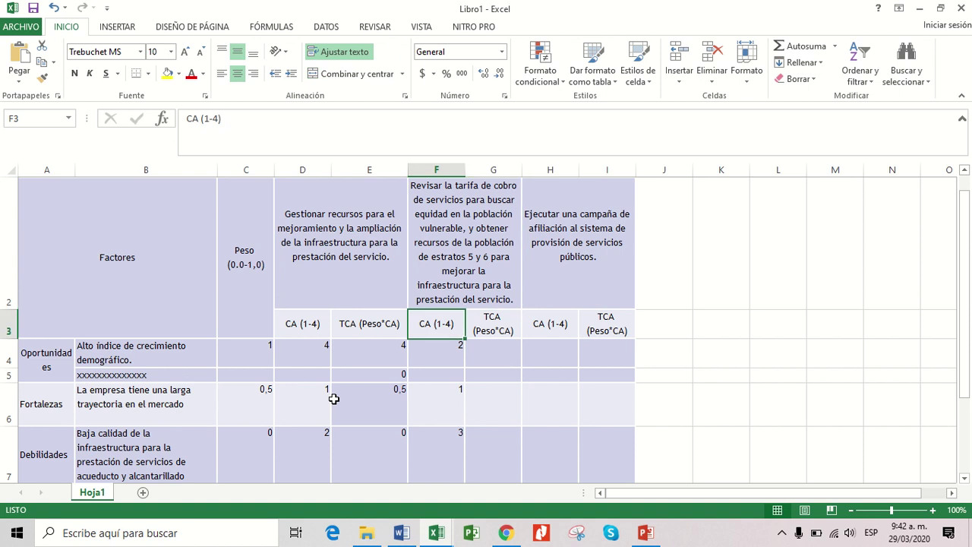
Calculate the second alternative's TCA in G4 with the formula =C4*F4 and fill it down to the Amenazas row in G8
key(Down)
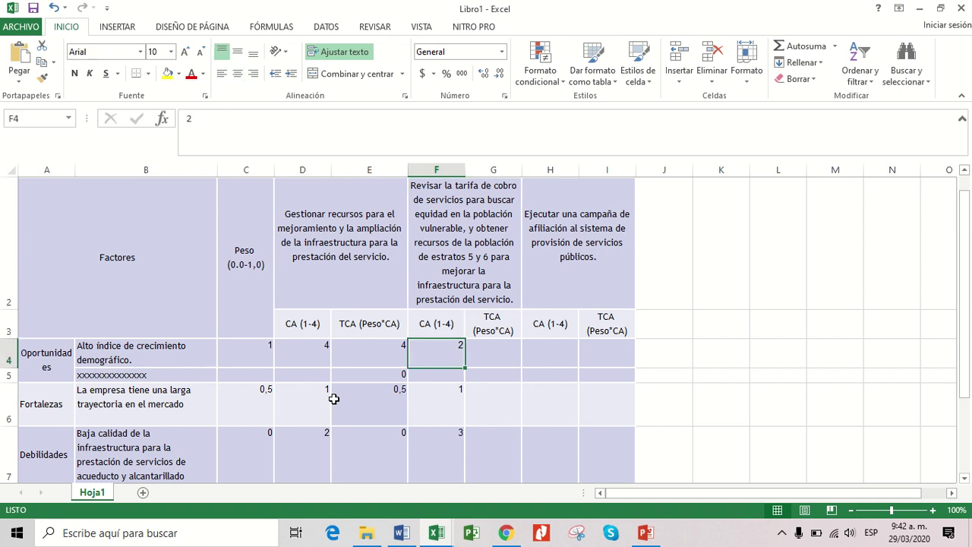
key(Right)
text(=)
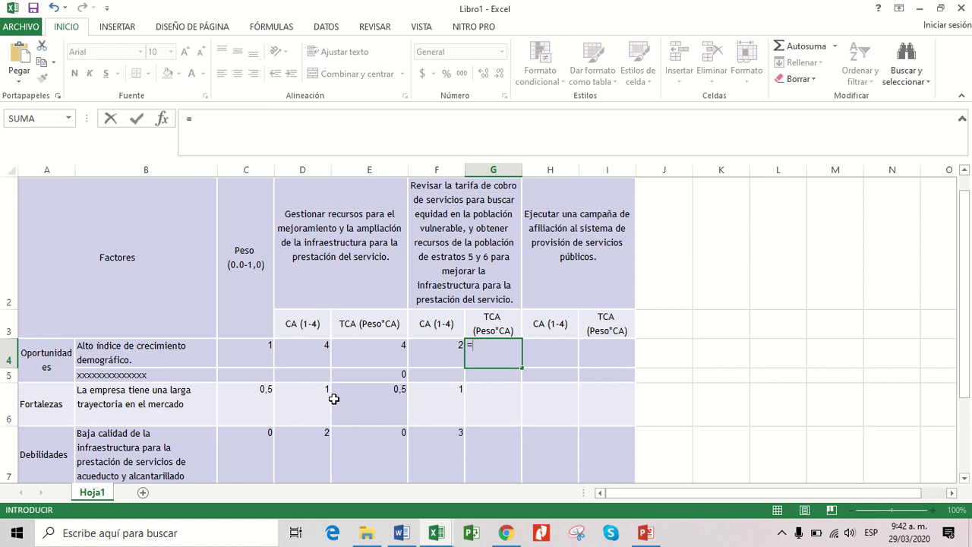
click(257, 345)
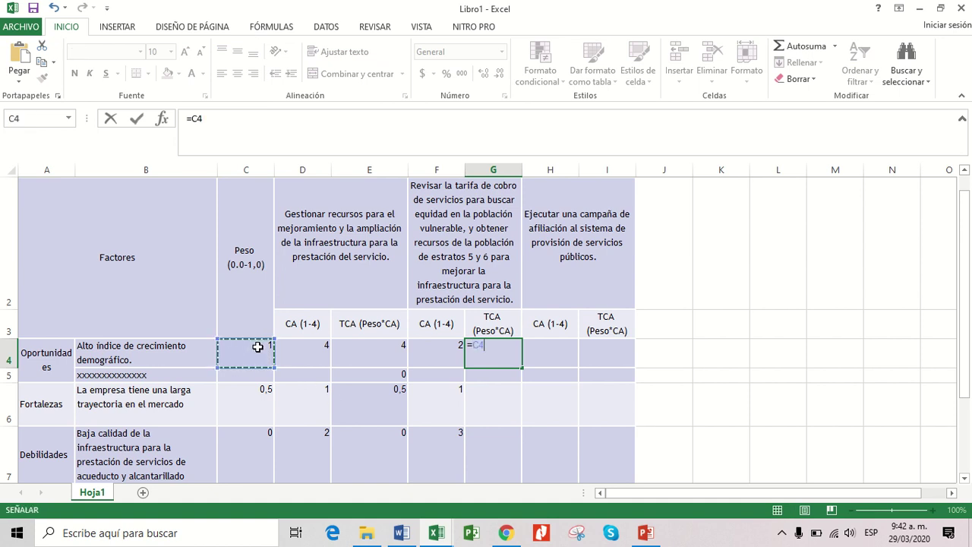
text(*)
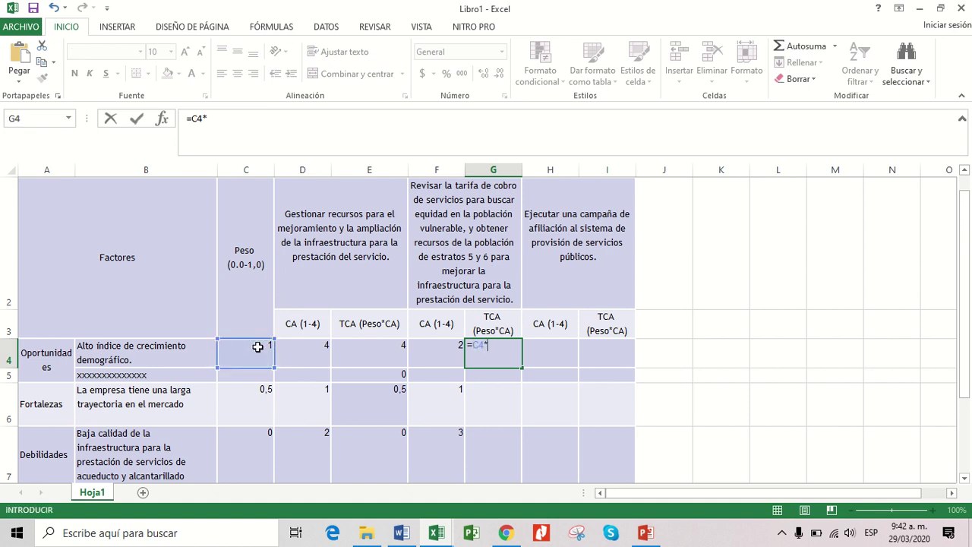
click(431, 350)
key(Return)
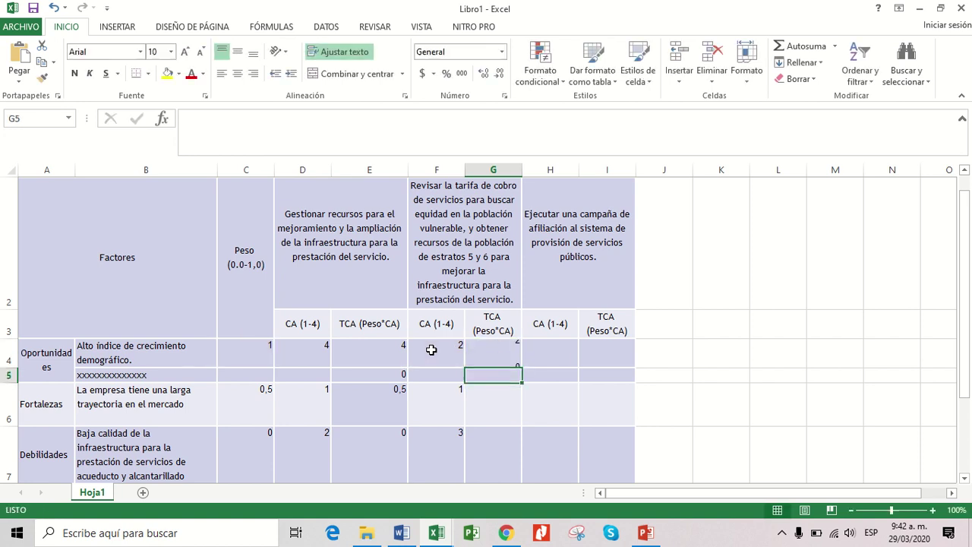
click(506, 358)
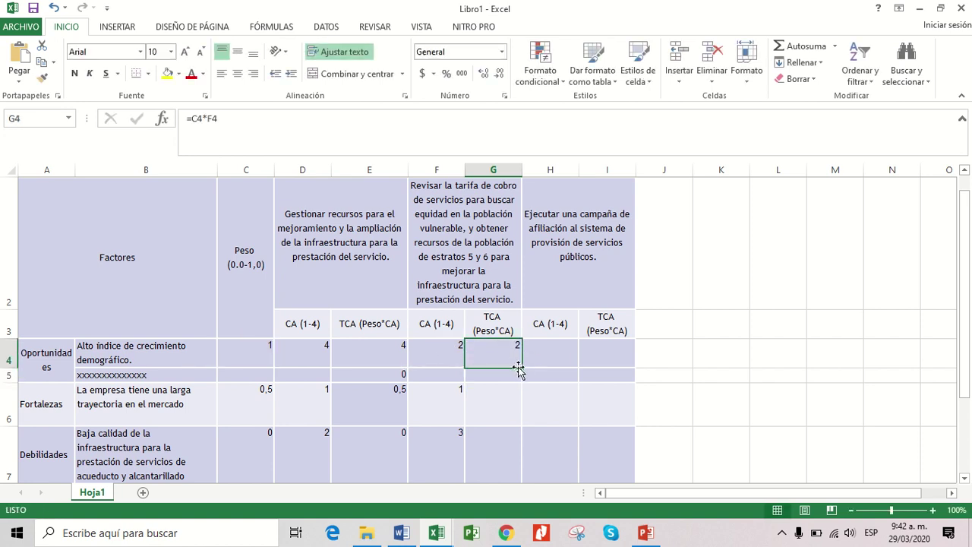
drag(520, 368, 499, 385)
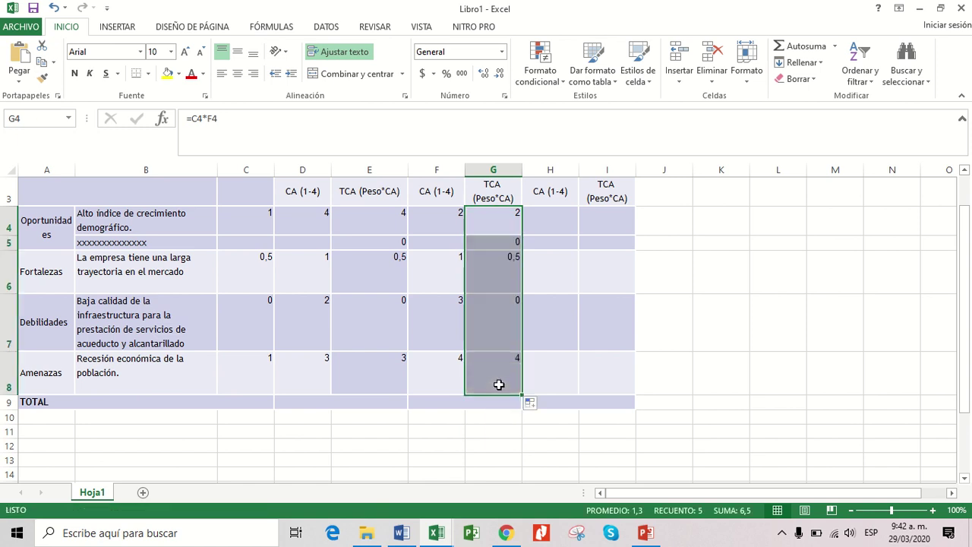
Enter the third alternative's CA ratings: 1 for the first opportunity, 2 for Fortalezas, 3 for Debilidades and 4 for Amenazas
click(554, 224)
scroll(554, 224, down, 1)
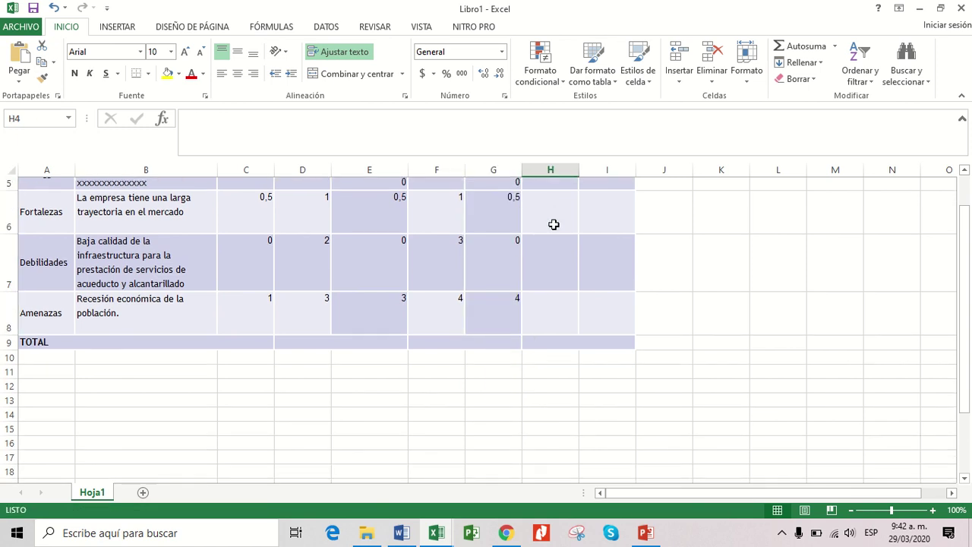
scroll(553, 224, up, 2)
scroll(554, 225, down, 1)
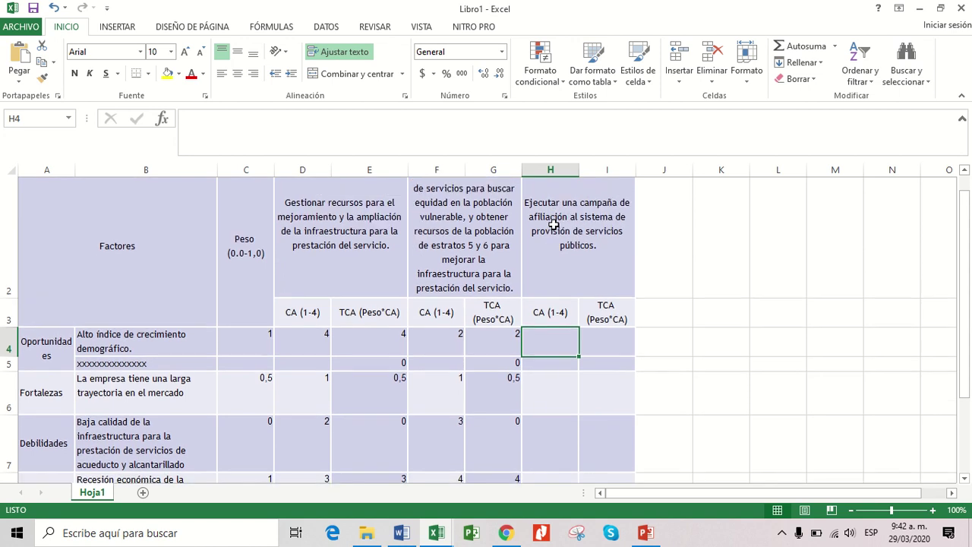
scroll(554, 224, up, 1)
text(1)
key(Return)
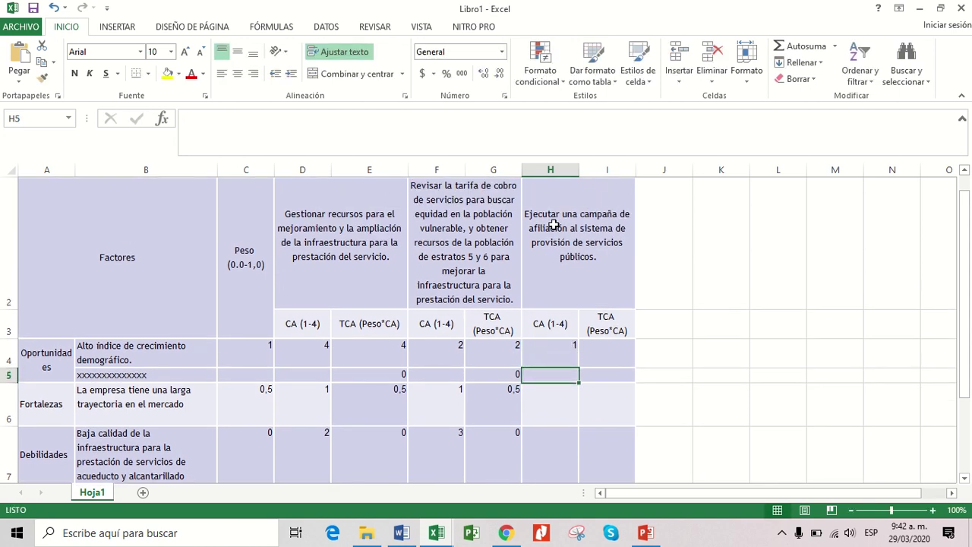
key(Return)
text(2)
key(Return)
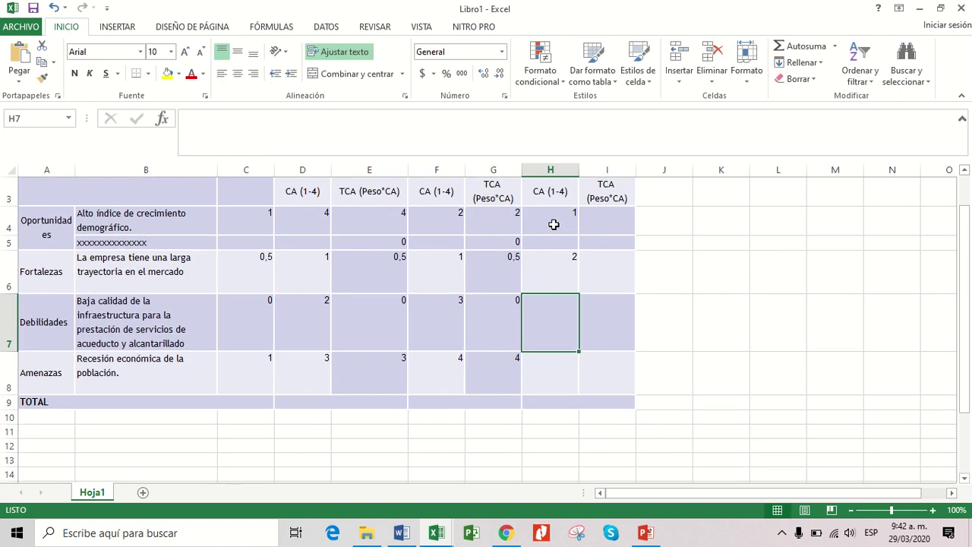
text(3)
key(Return)
text(4)
key(Return)
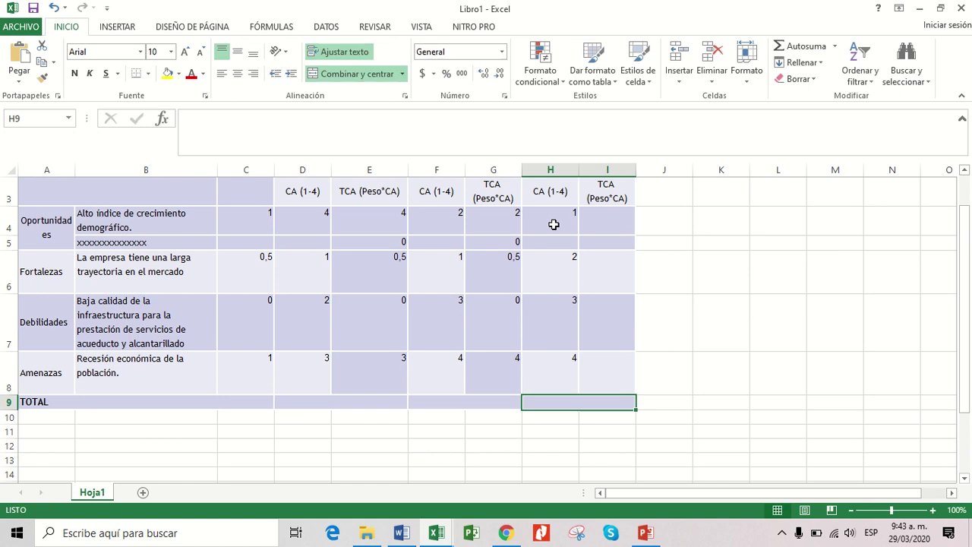
Calculate the third alternative's TCA in I4 with the formula =C4*H4 and fill it down to the Amenazas row in I8
click(609, 223)
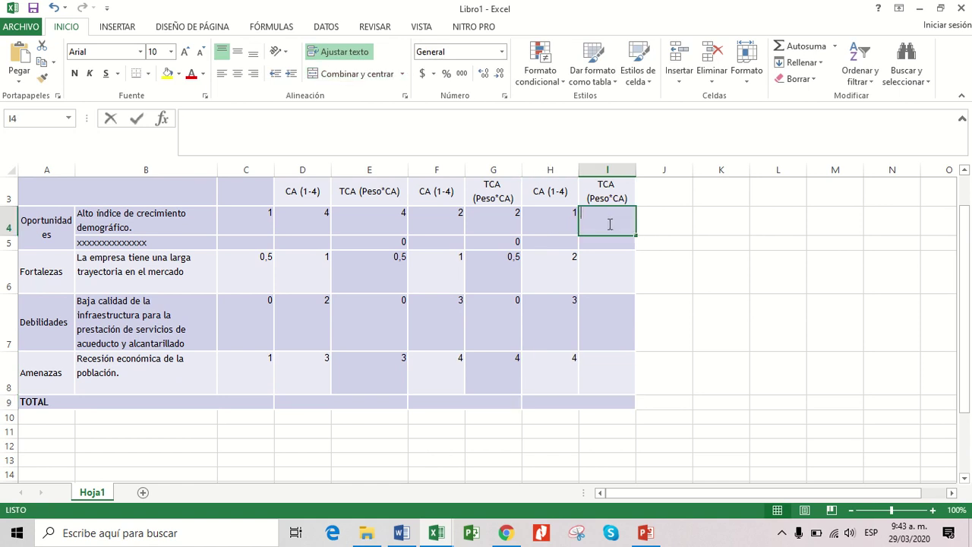
text(+)
key(BackSpace)
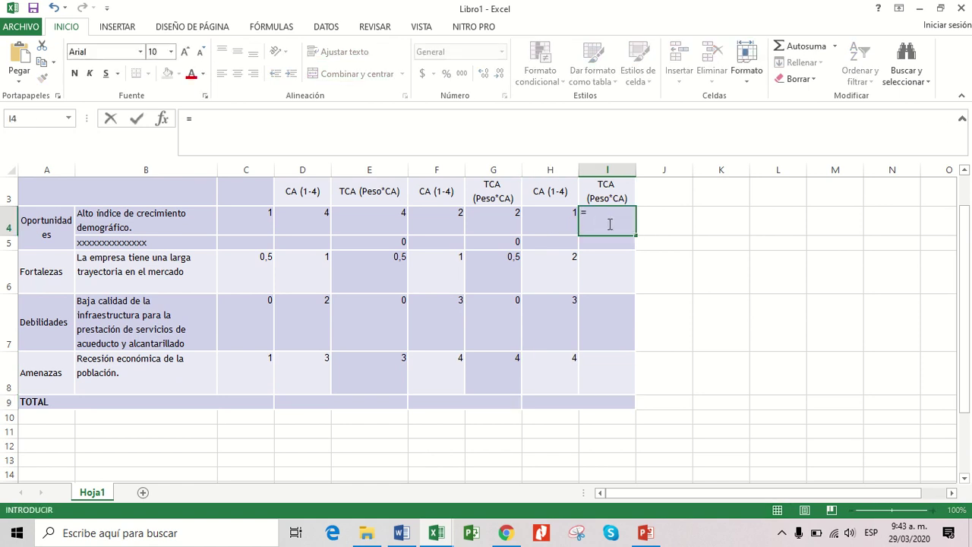
click(246, 223)
text(*)
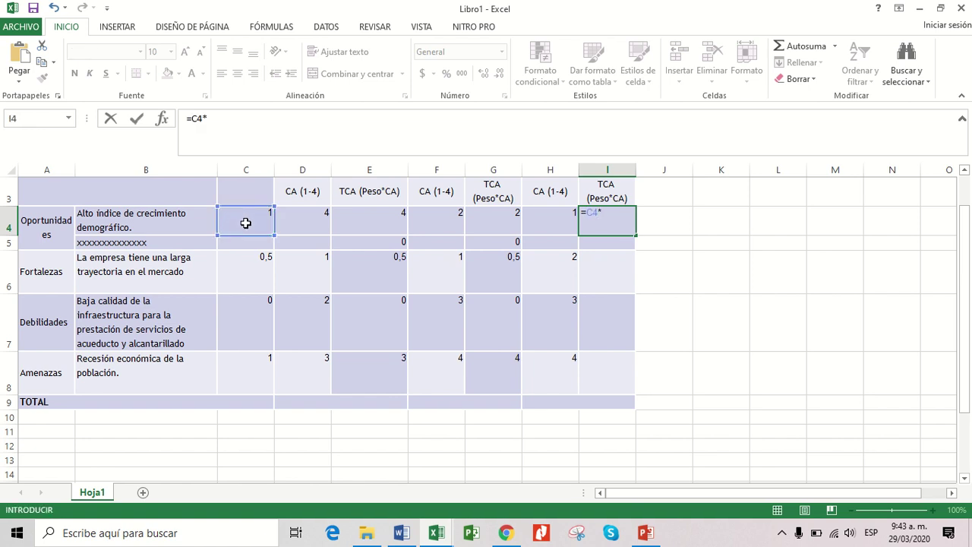
click(541, 224)
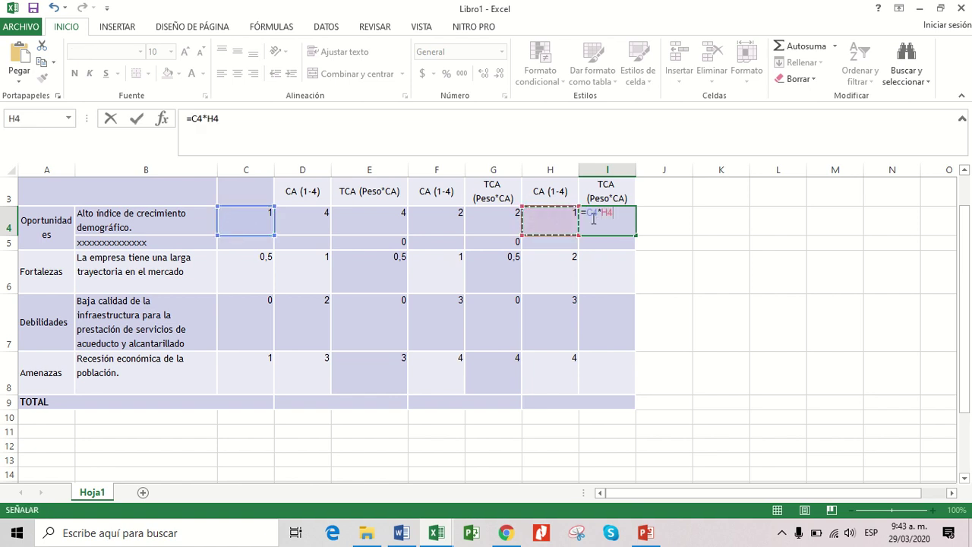
key(Return)
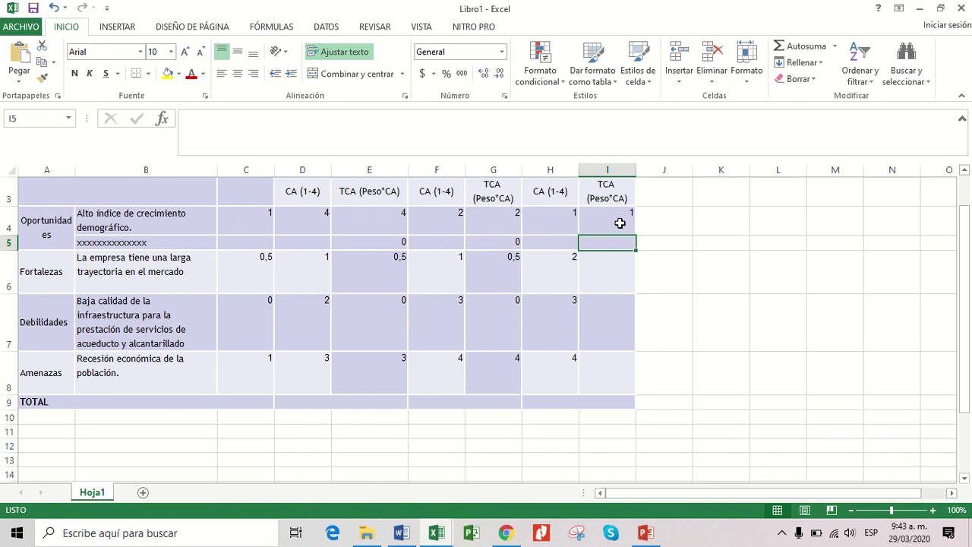
click(620, 223)
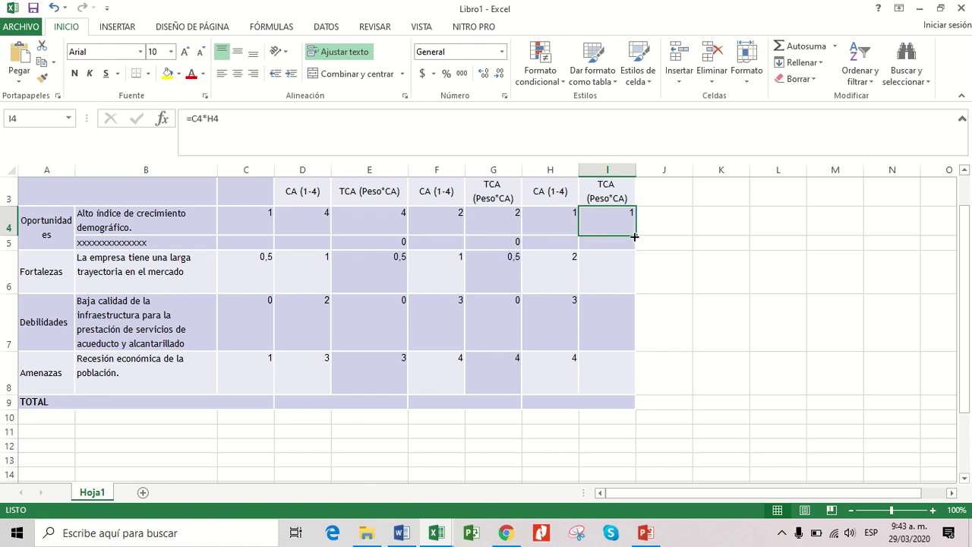
drag(634, 237, 634, 237)
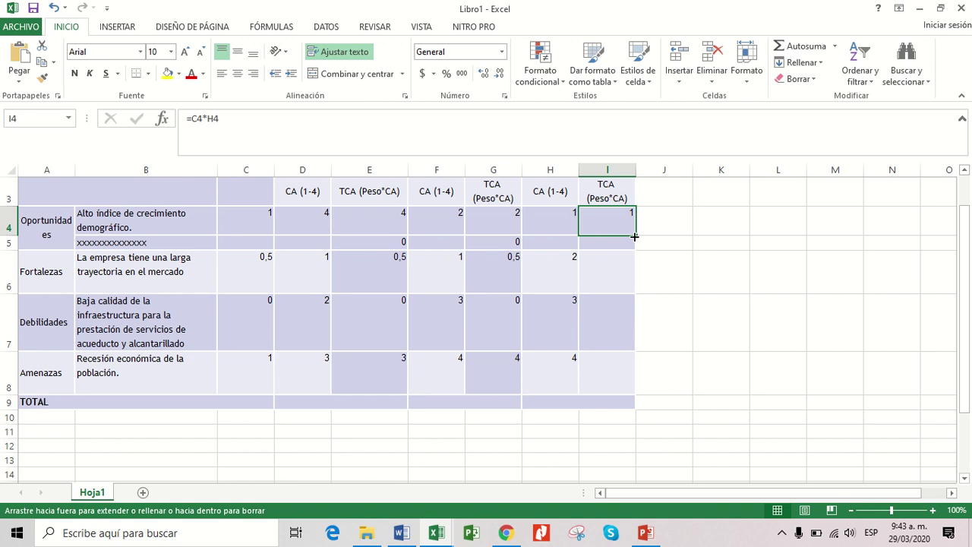
drag(634, 237, 629, 390)
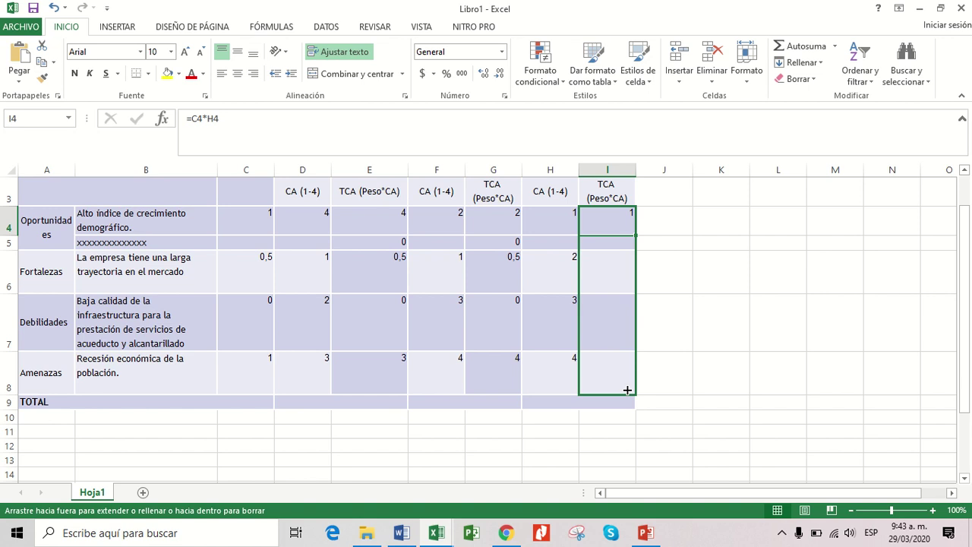
drag(628, 390, 628, 391)
click(605, 370)
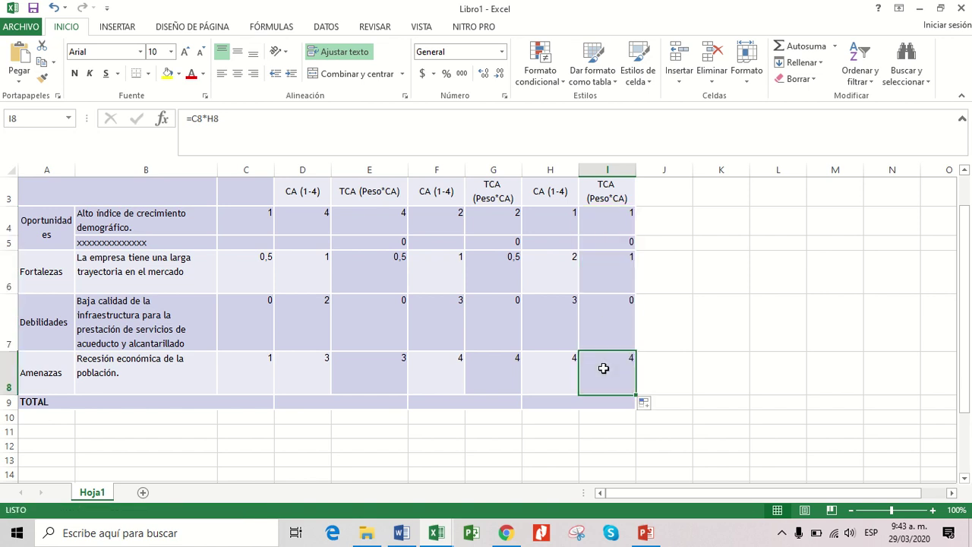
Total the first alternative's TCA scores in the TOTAL row at D9 with the SUMA function over E4:E8
click(343, 401)
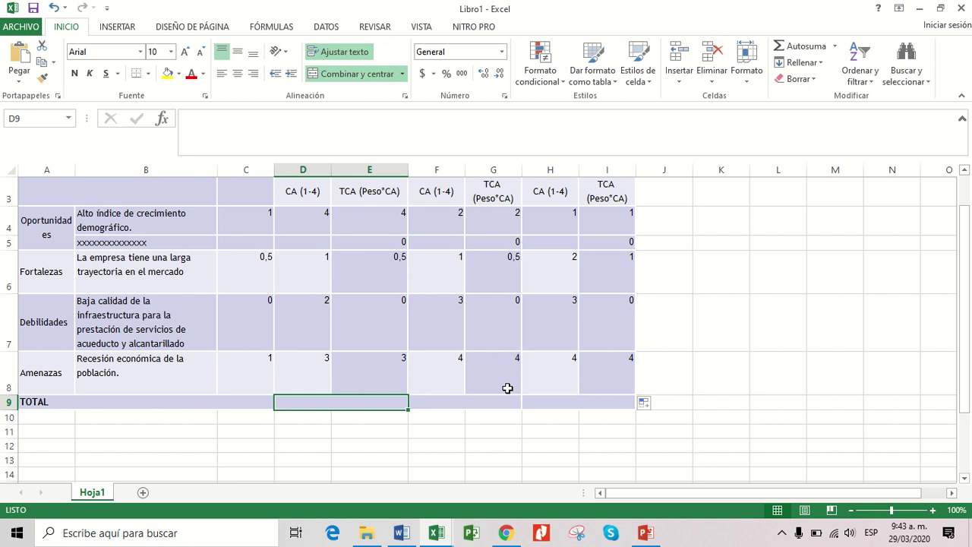
click(36, 401)
key(Right)
text(=sum)
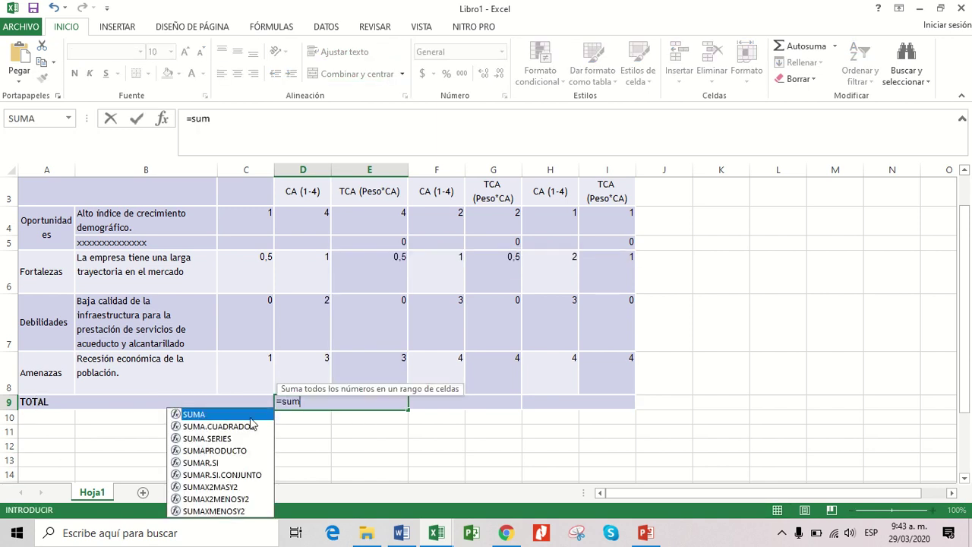
double_click(196, 416)
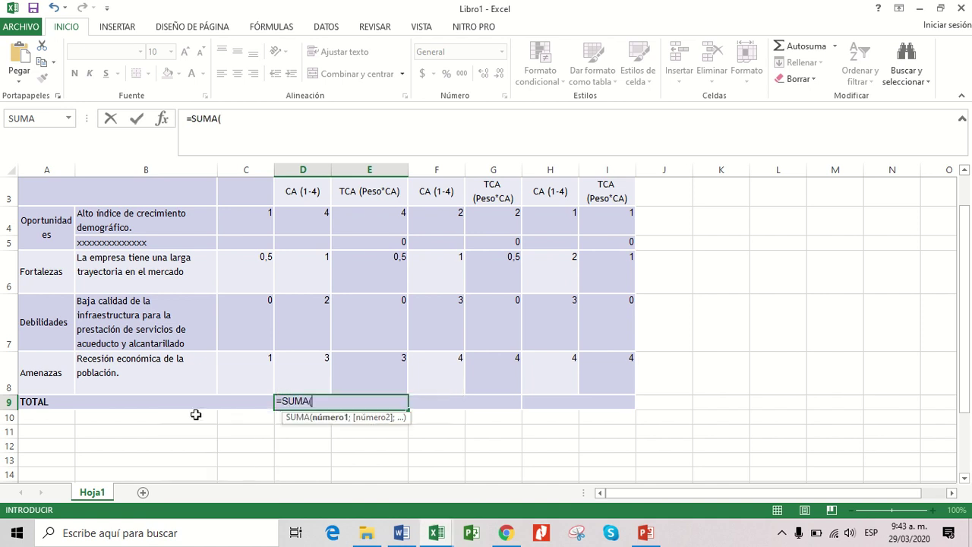
click(364, 214)
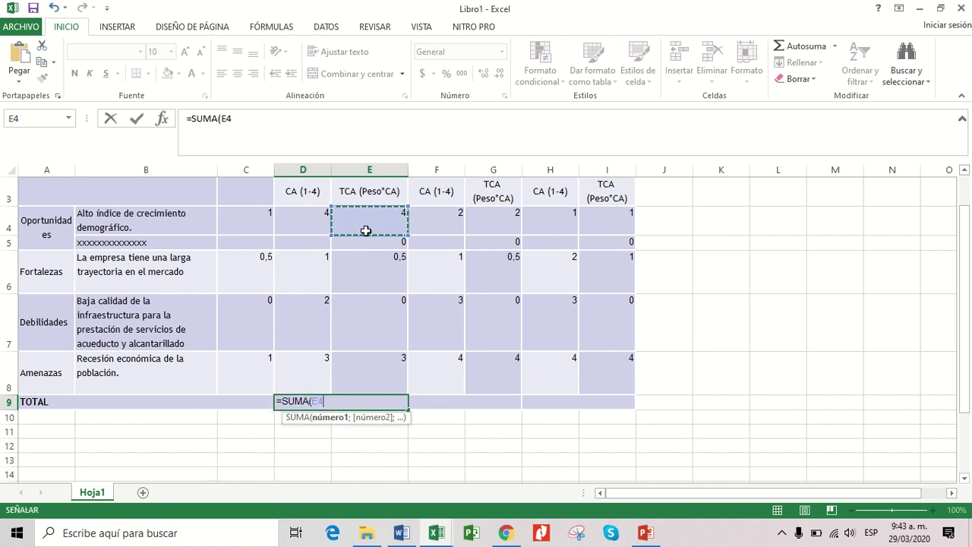
drag(365, 230, 381, 359)
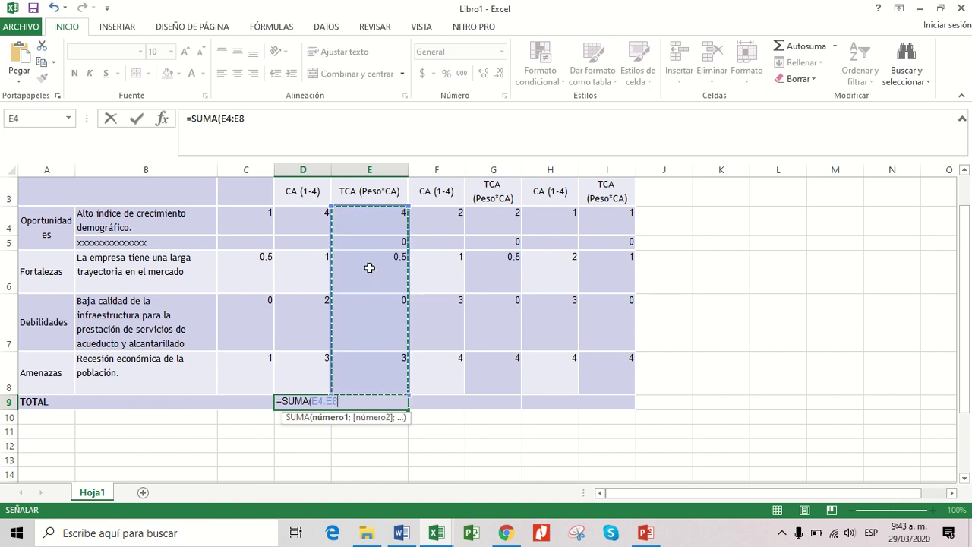
click(352, 231)
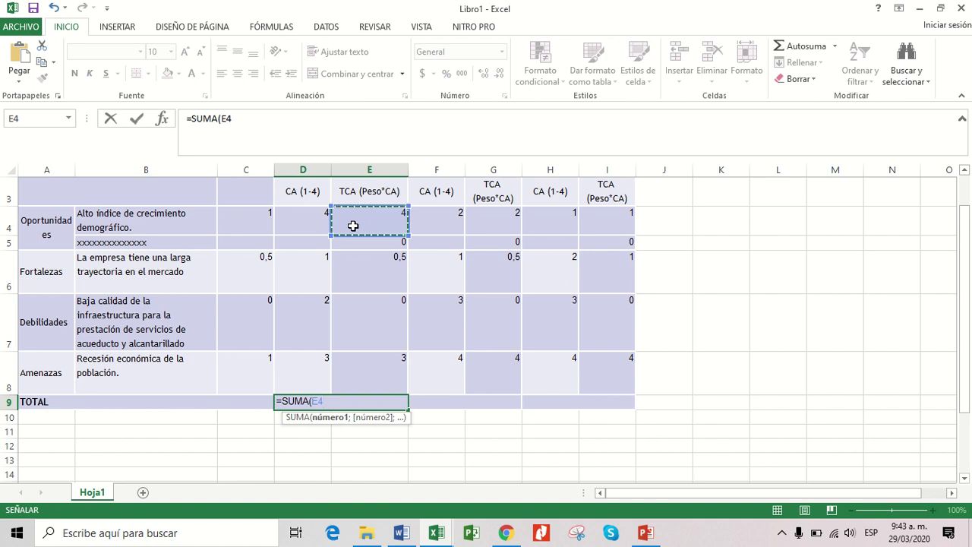
drag(353, 226, 380, 357)
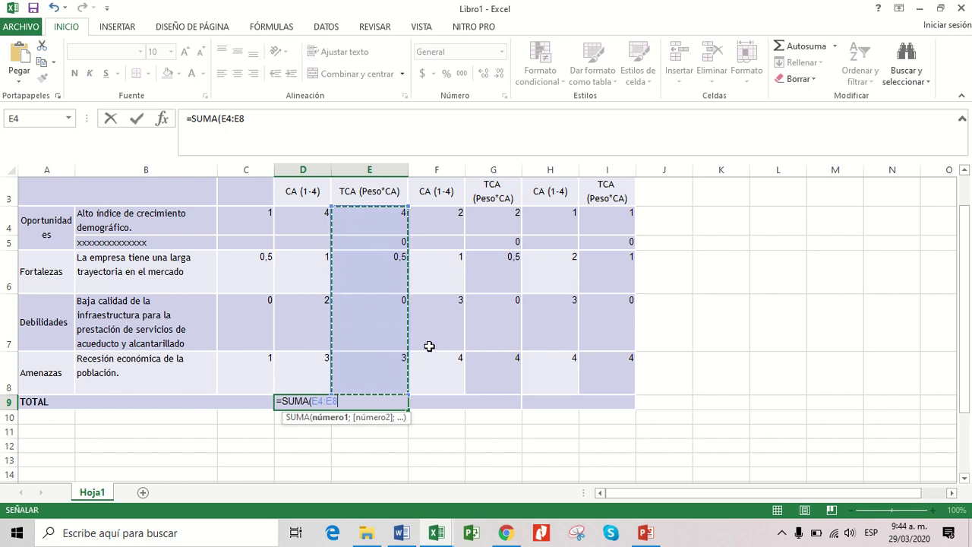
key(Return)
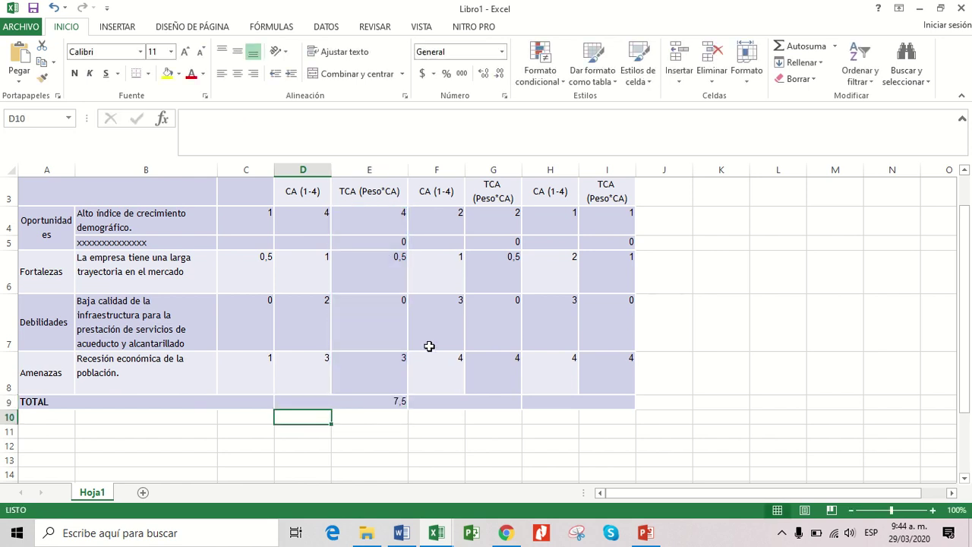
Total the second alternative's TCA scores in the TOTAL row at F9 with the SUMA function over G4:G8
click(481, 401)
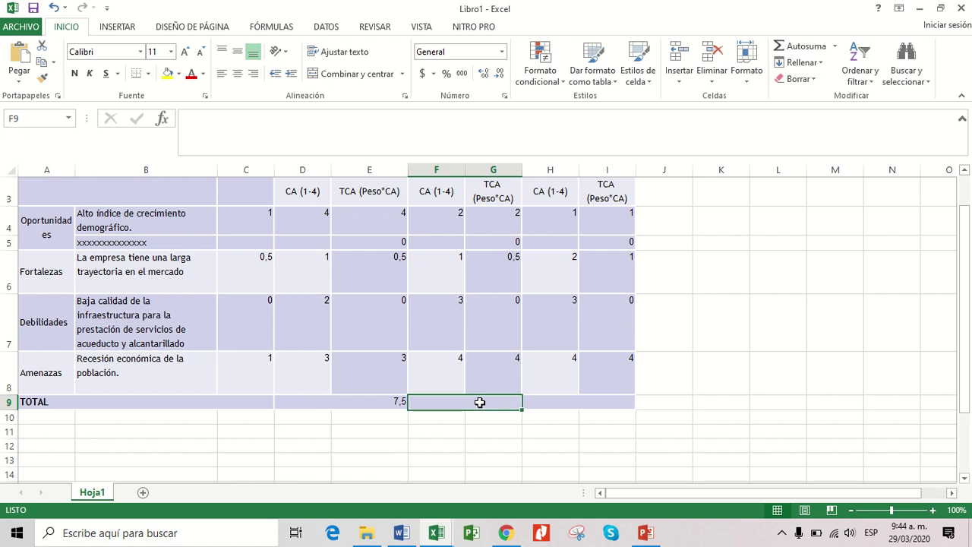
scroll(481, 291, down, 1)
scroll(480, 293, up, 2)
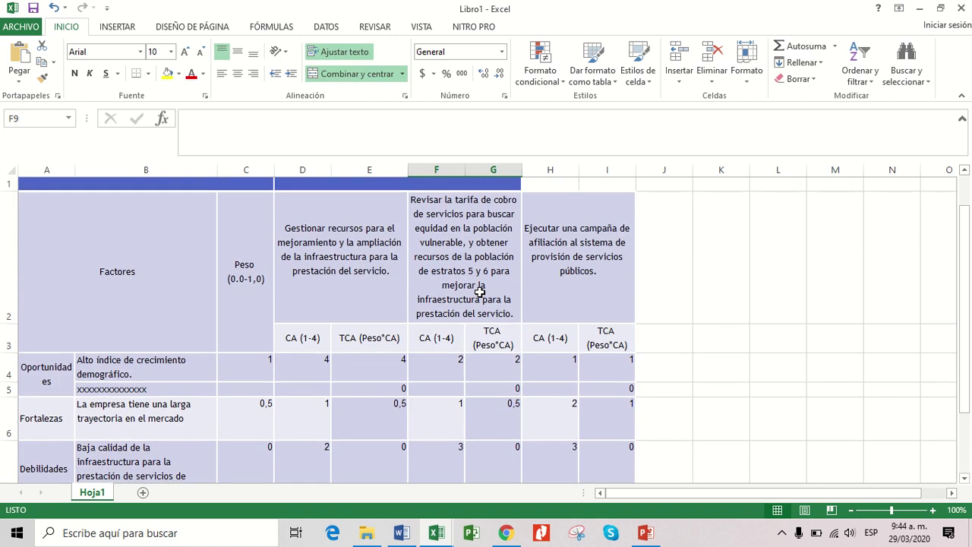
scroll(480, 292, down, 1)
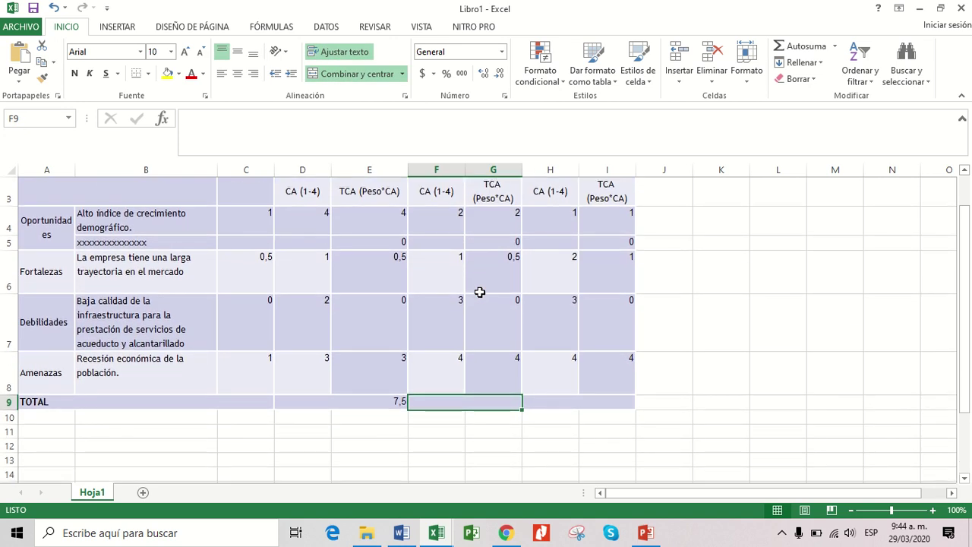
text(=)
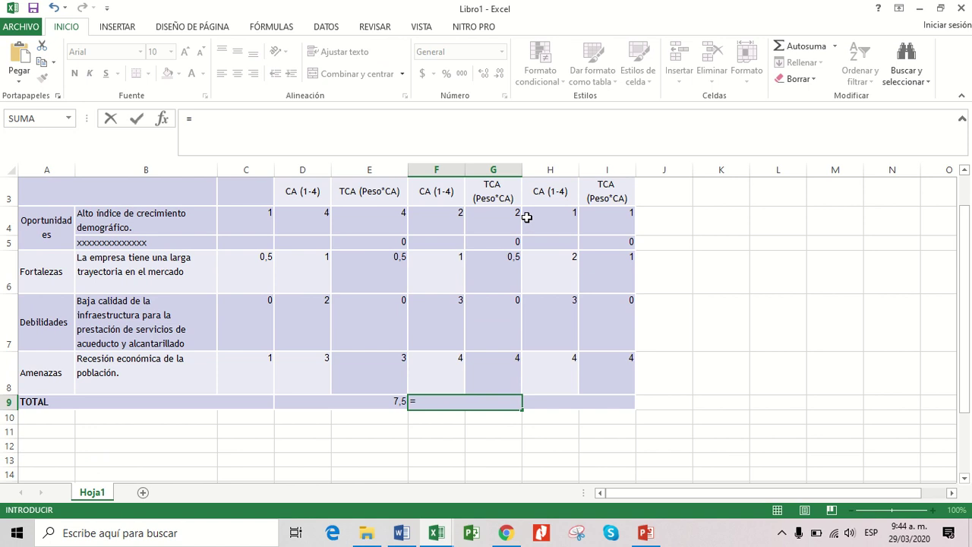
text(s)
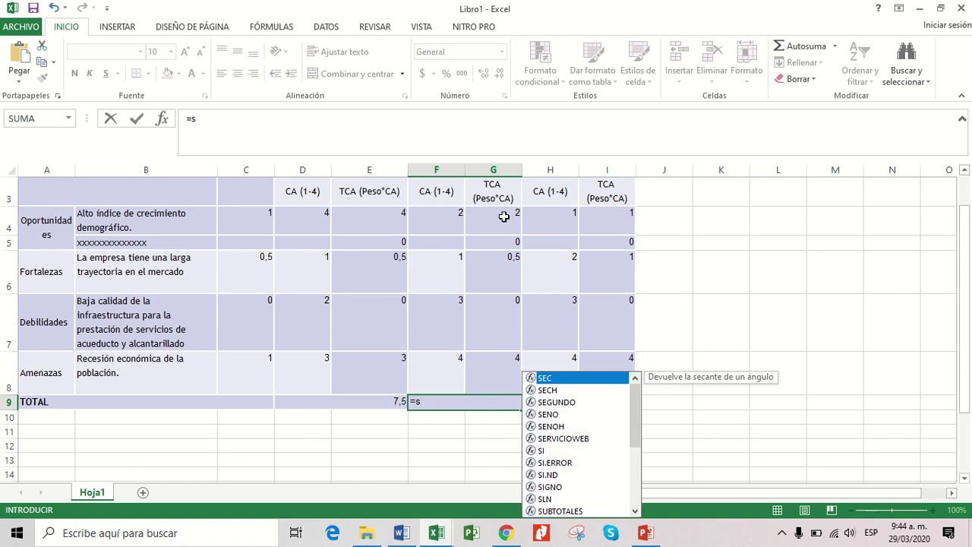
text(um)
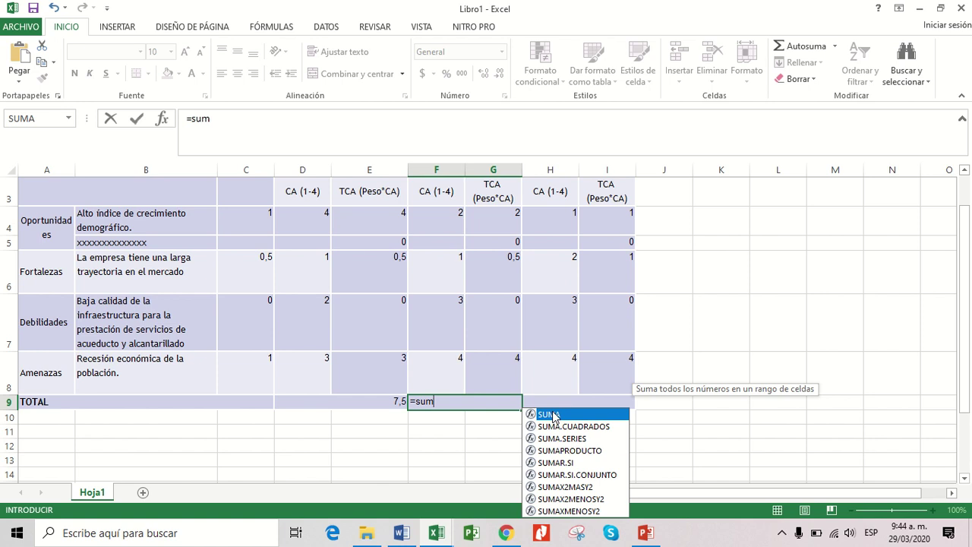
double_click(553, 415)
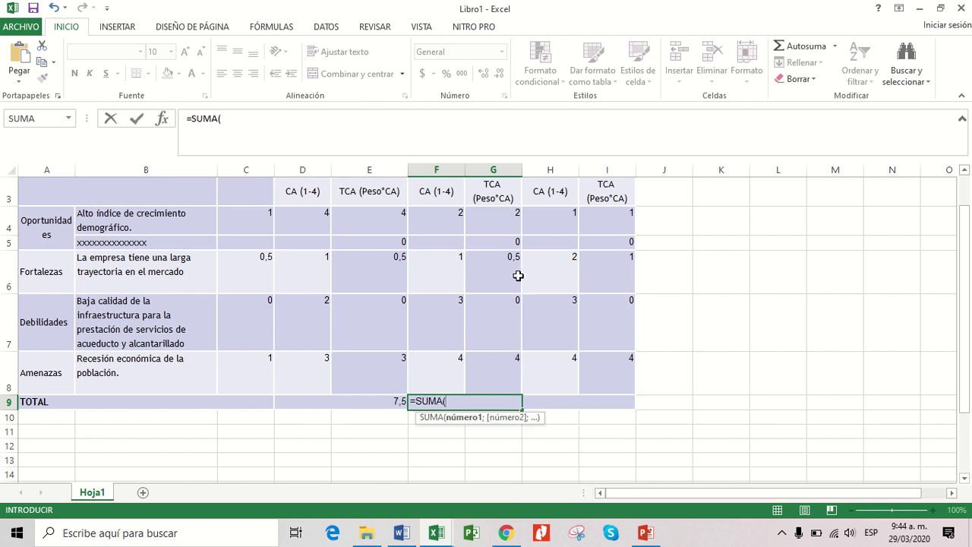
click(501, 214)
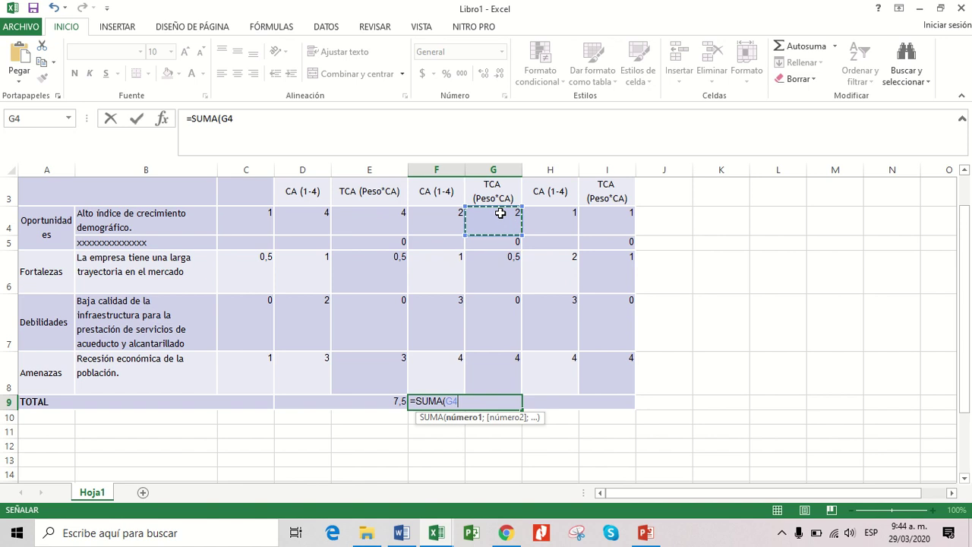
drag(501, 214, 508, 357)
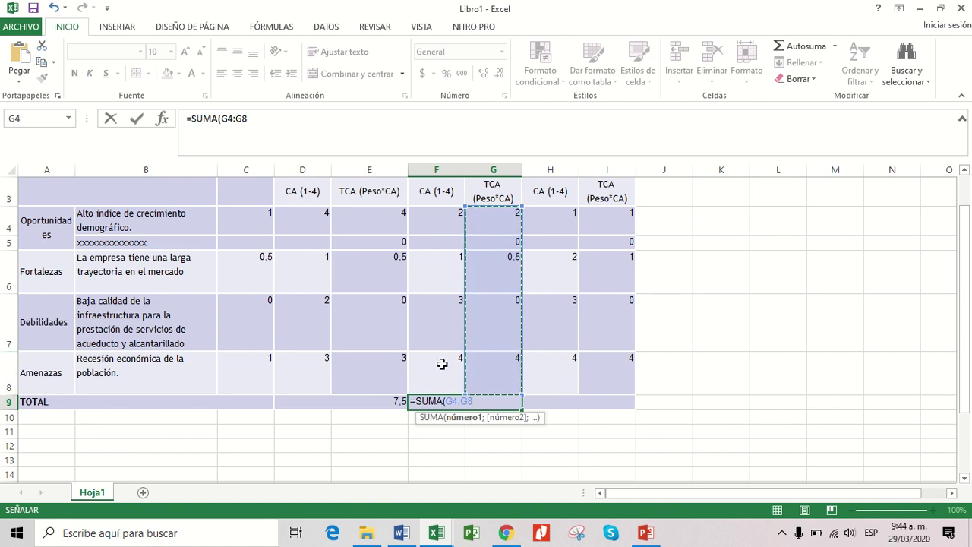
key(Return)
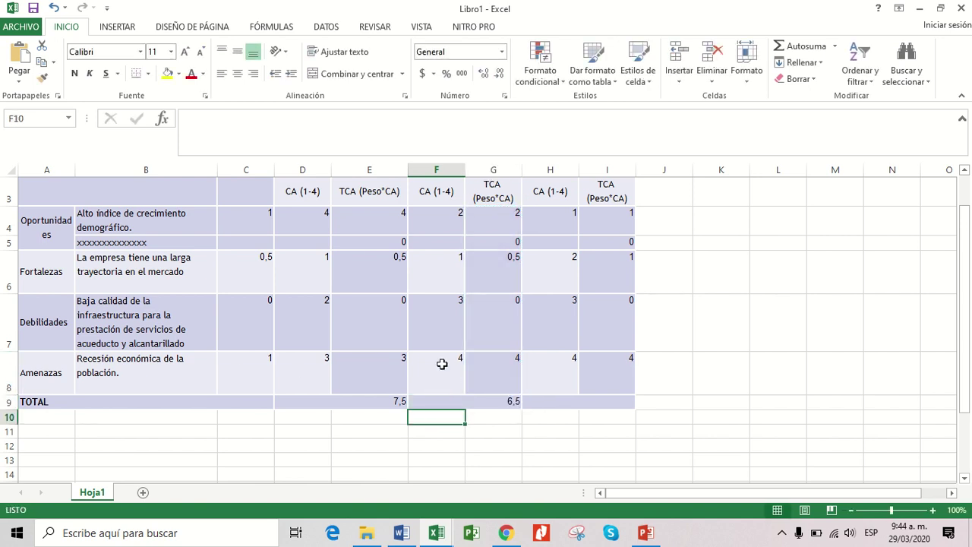
Total the third alternative's TCA scores in the TOTAL row at H9 with the SUMA function over I4:I8
key(Up)
key(Right)
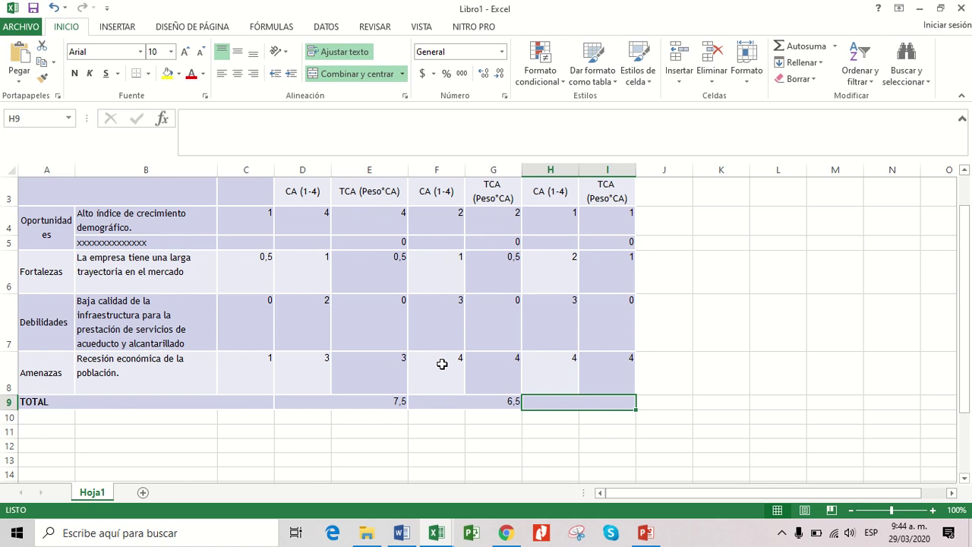
text(=sum)
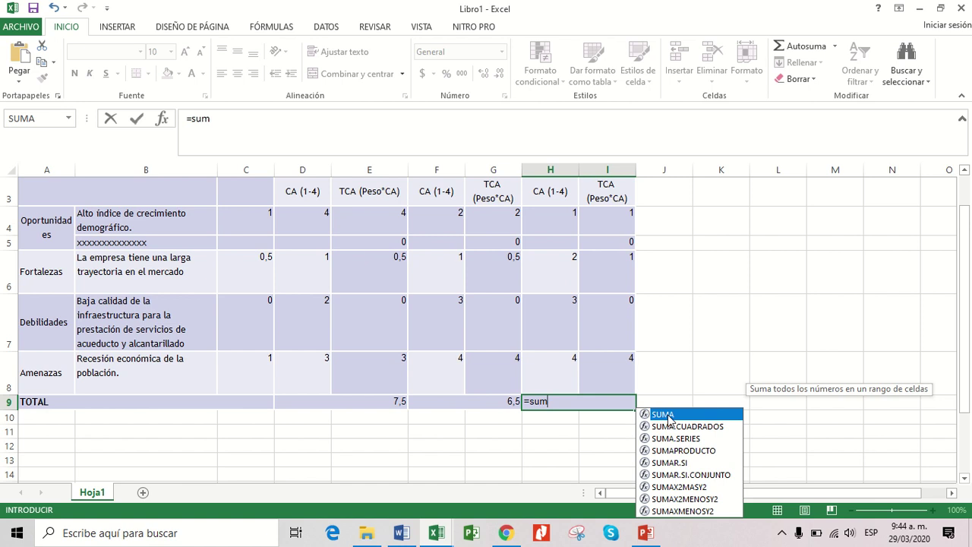
double_click(669, 415)
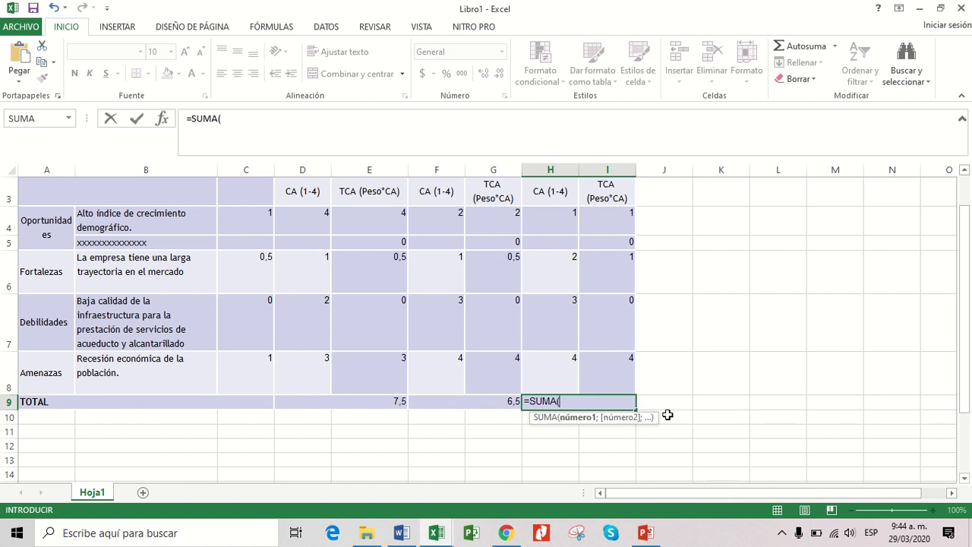
click(602, 221)
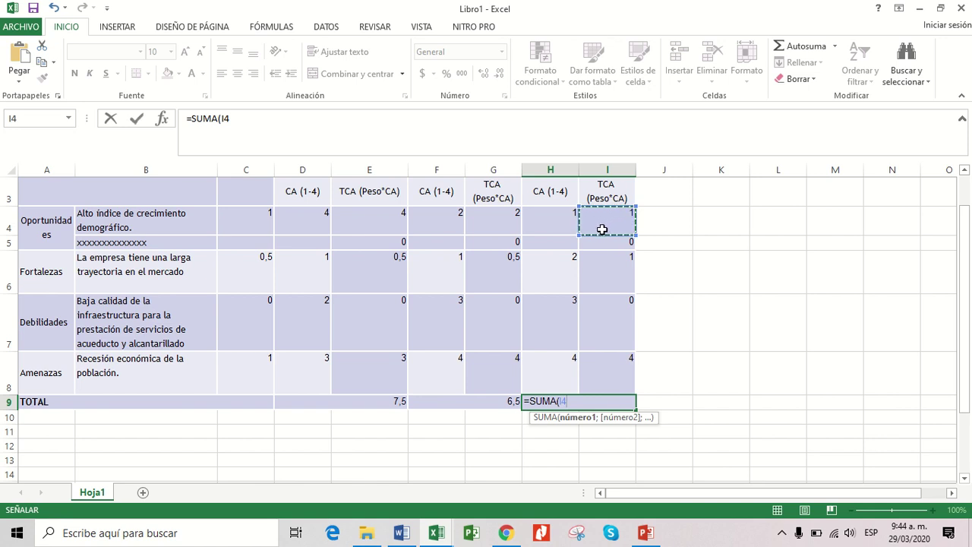
drag(602, 230, 623, 360)
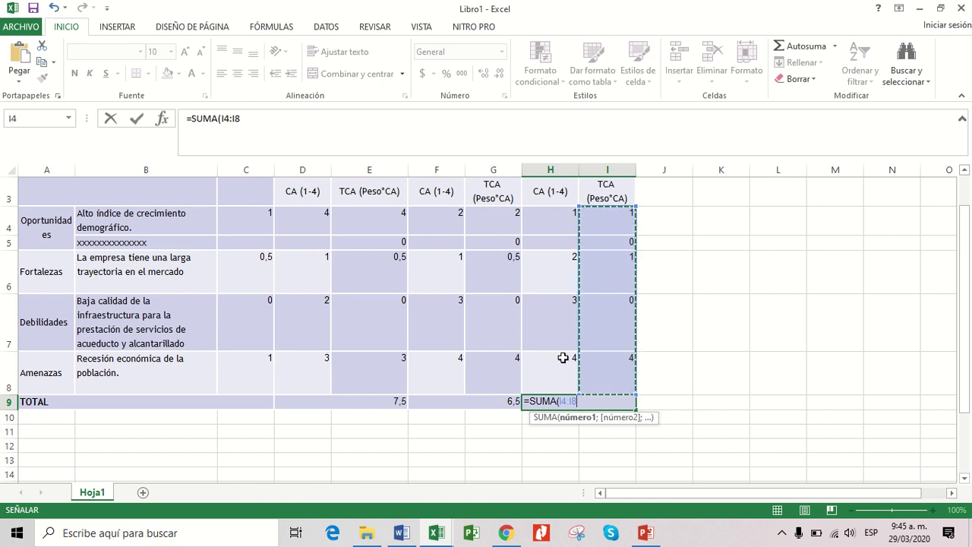
key(Return)
Compare the alternatives' totals and review the first alternative's TCA column between its heading and the Amenazas row
key(Left)
key(Left)
key(Left)
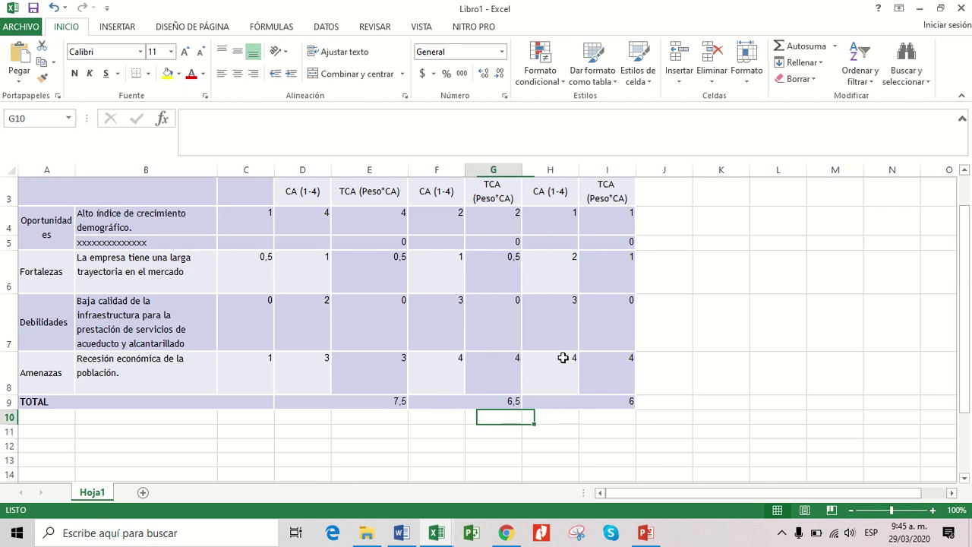
key(Up)
key(Up)
key(Up)
key(Up)
key(Up)
key(Up)
key(Up)
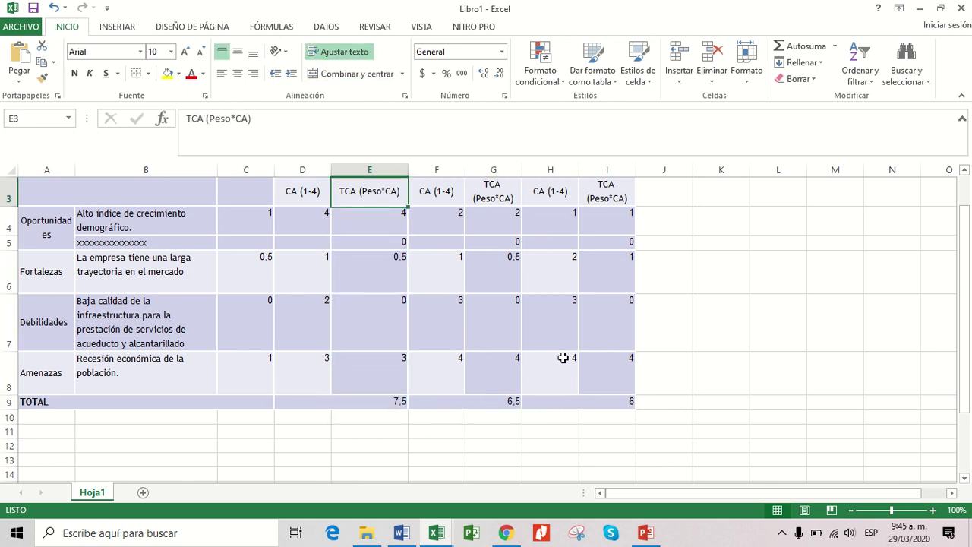
scroll(563, 358, up, 1)
key(Down)
key(Down)
key(Down)
key(Down)
key(Down)
key(Down)
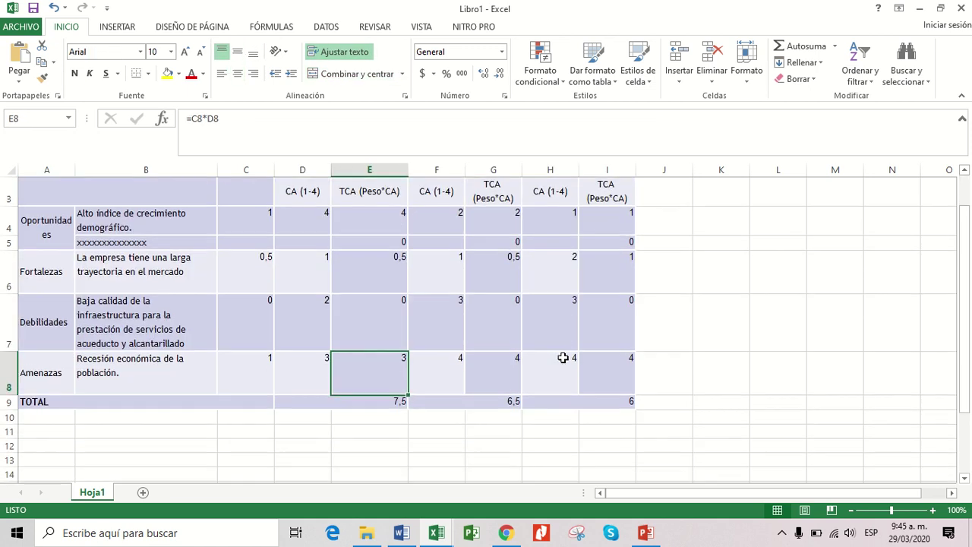
Compare the weighted totals of the three strategic alternatives across the TOTAL row
key(Right)
key(Right)
key(Left)
key(Left)
key(Left)
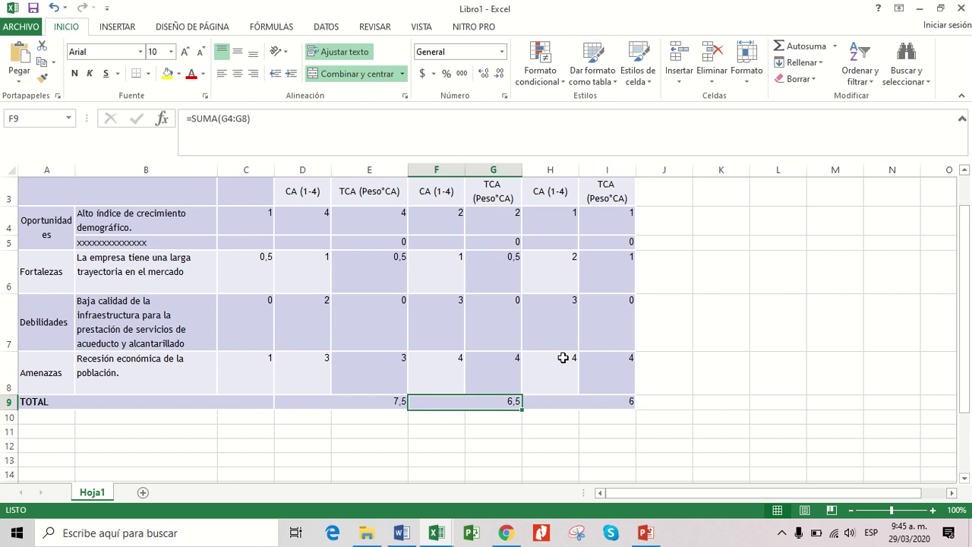
key(Right)
key(Right)
key(Right)
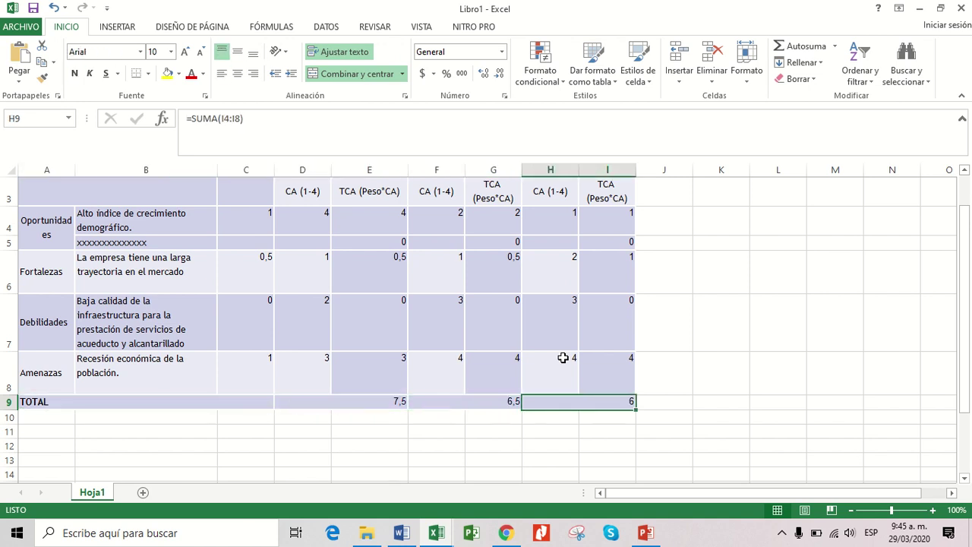
key(Left)
key(Left)
key(Left)
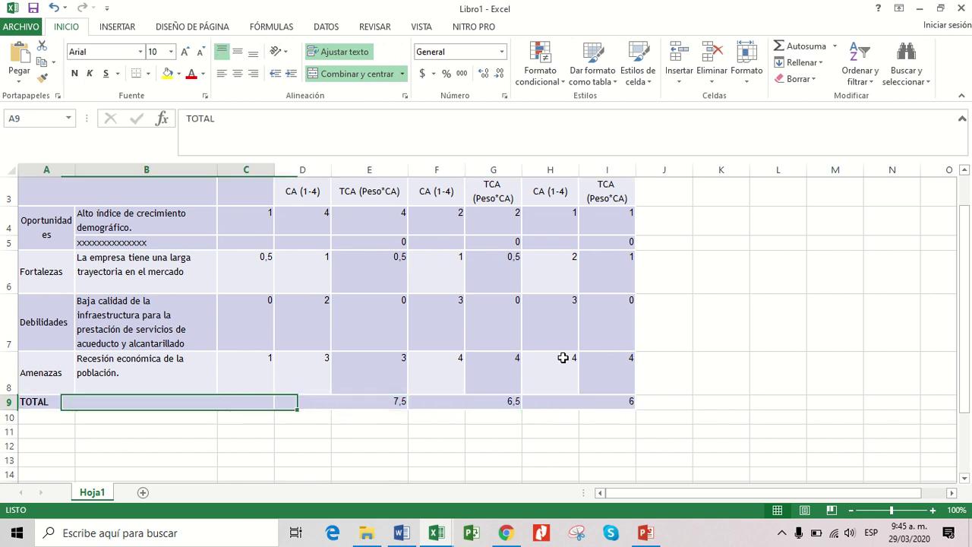
key(Right)
key(Right)
key(Right)
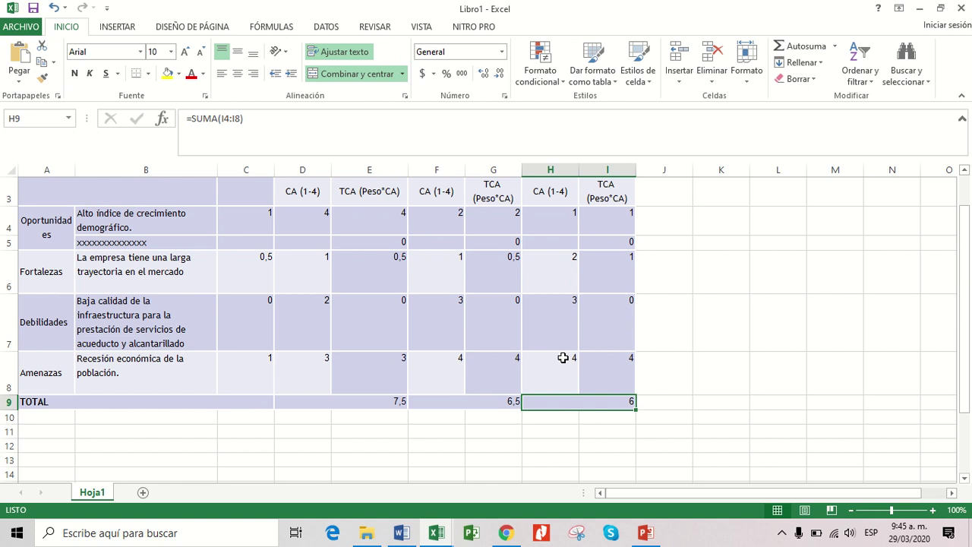
key(Left)
key(Left)
key(Left)
key(Right)
key(Right)
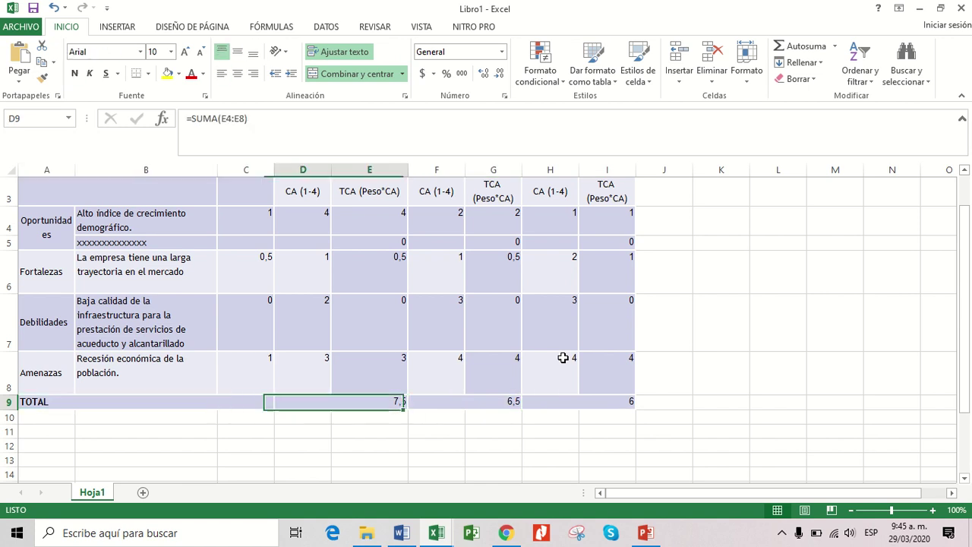
key(Right)
key(Left)
key(Left)
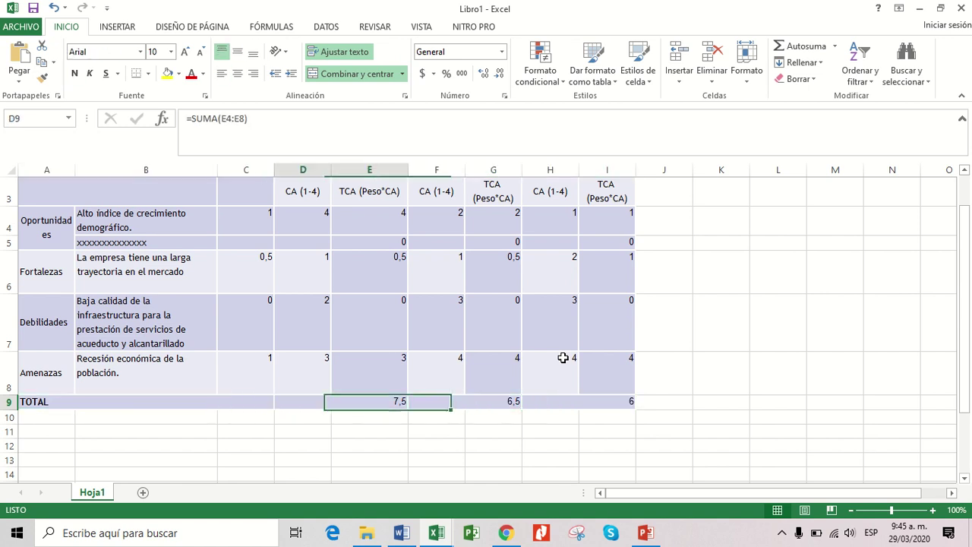
key(Left)
key(Right)
key(Right)
key(Right)
key(Right)
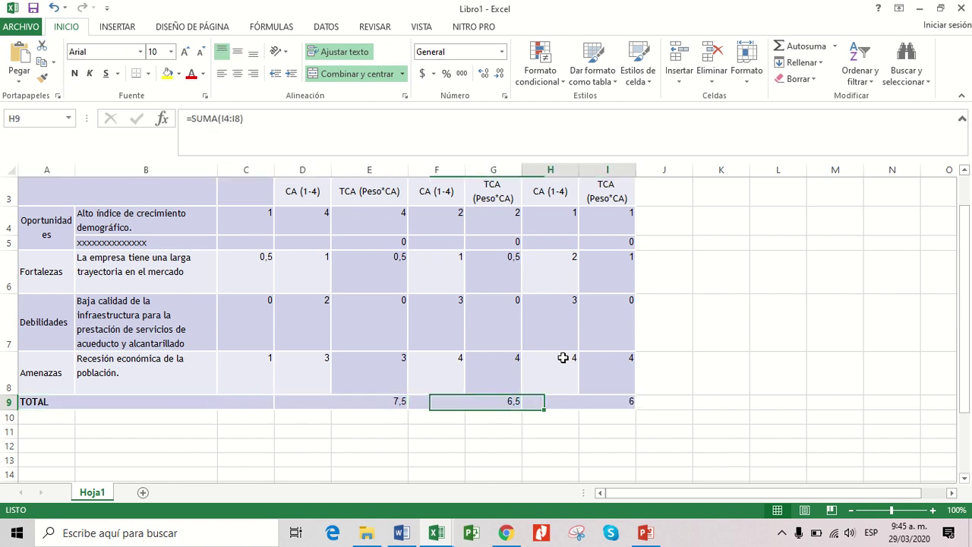
key(Left)
key(Left)
key(Left)
key(Left)
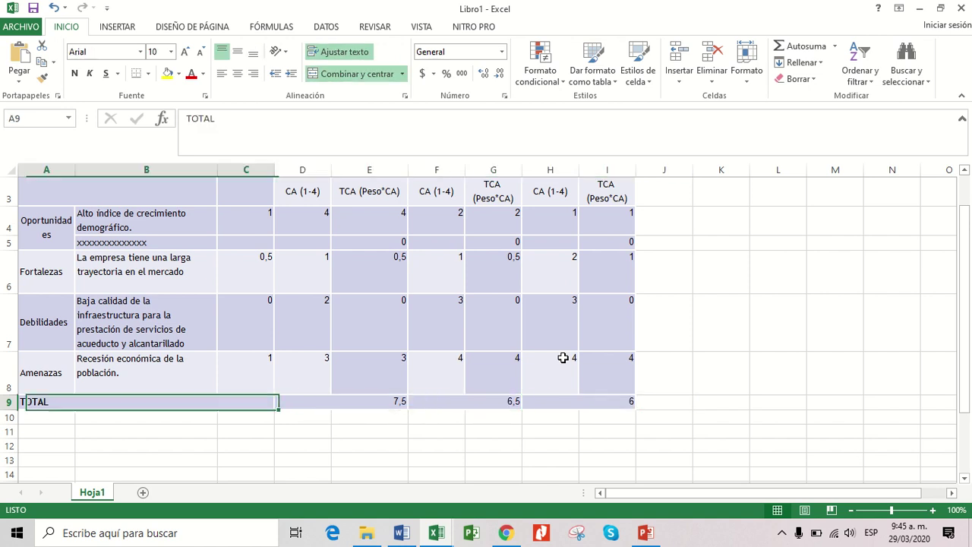
Review the Peso heading, the first alternative's title and its CA scores, and the Factores heading
key(Up)
key(Up)
key(Up)
key(Up)
key(Up)
key(Up)
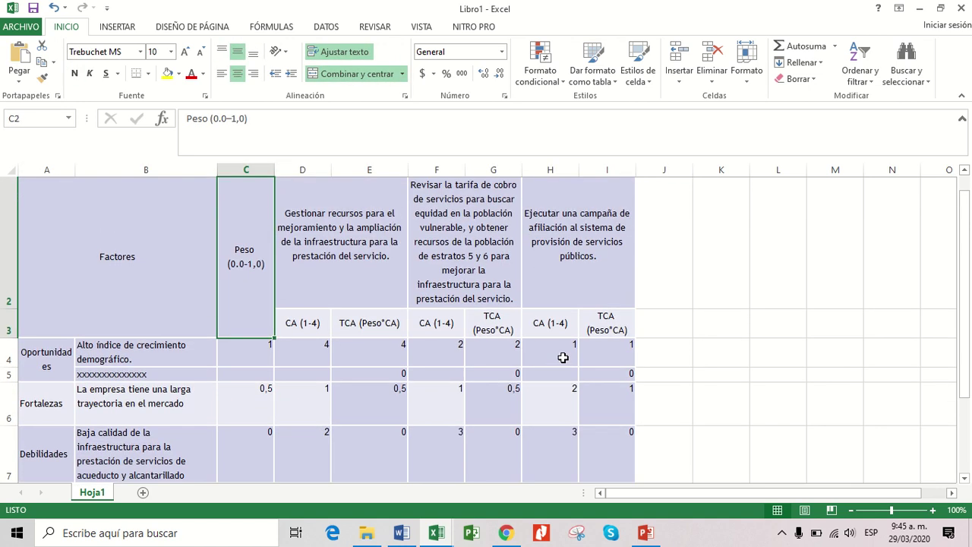
key(Right)
key(Down)
key(Down)
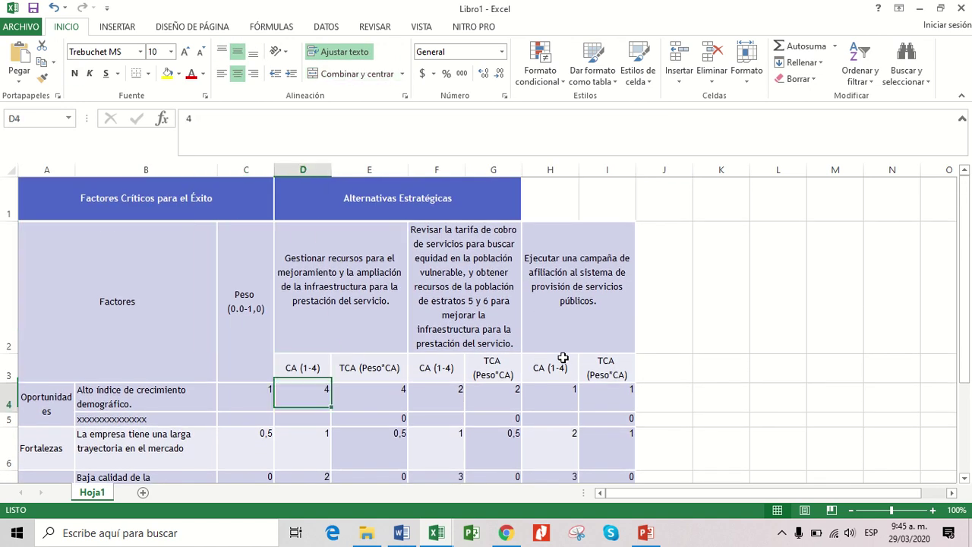
key(Down)
key(Up)
key(Up)
key(Up)
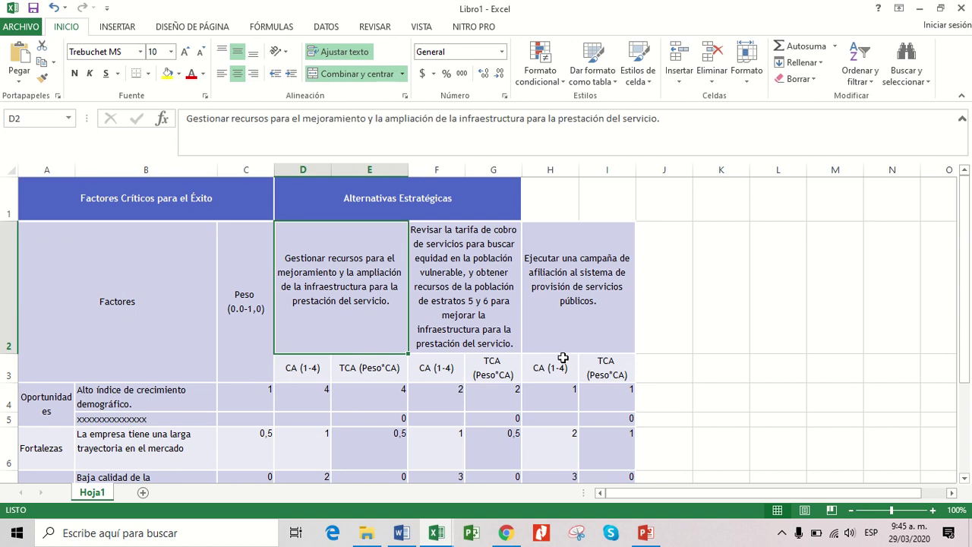
key(Left)
key(Left)
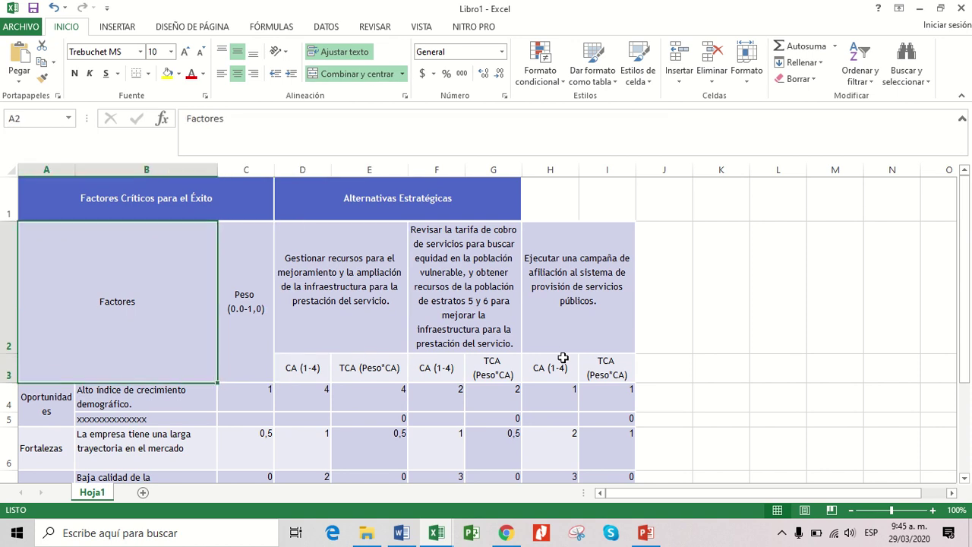
Examine the listed critical factors from Oportunidades down to the Debilidades and Amenazas rows
key(Down)
key(Down)
key(Down)
key(Down)
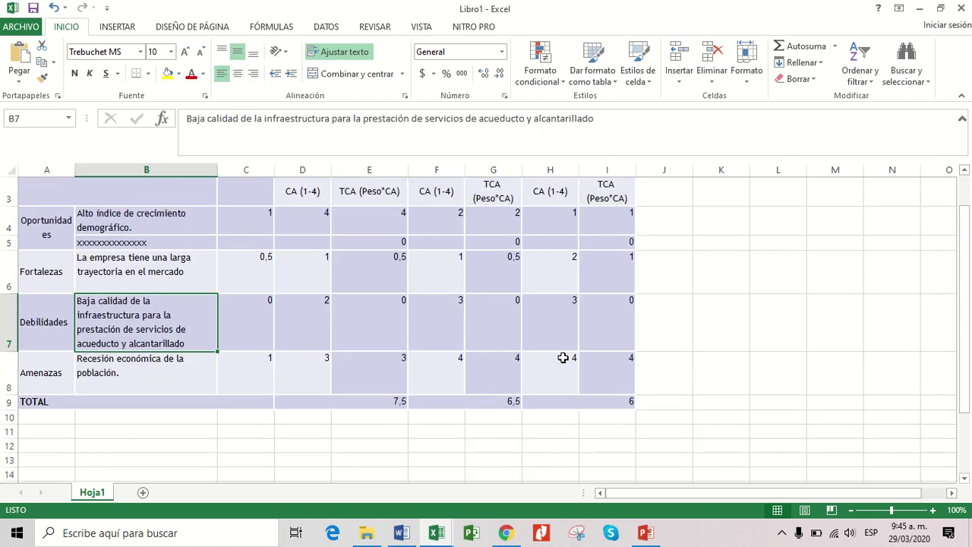
key(Up)
key(Down)
key(Down)
key(Left)
key(Right)
key(Up)
Review the first alternative's TCA scores up to its heading and its CA score in the Oportunidades row
key(Right)
key(Right)
key(Right)
key(Up)
key(Up)
key(Up)
key(Up)
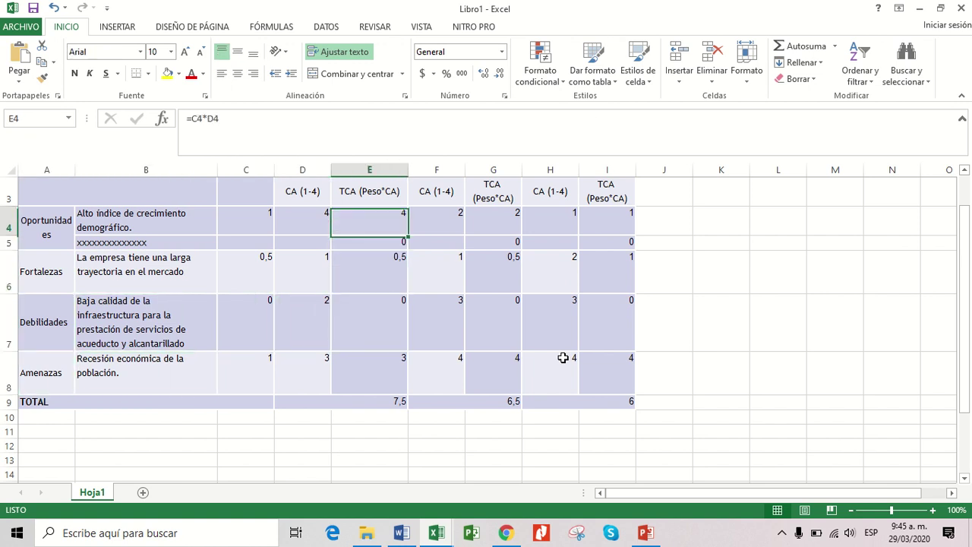
key(Up)
key(Down)
key(Down)
key(Left)
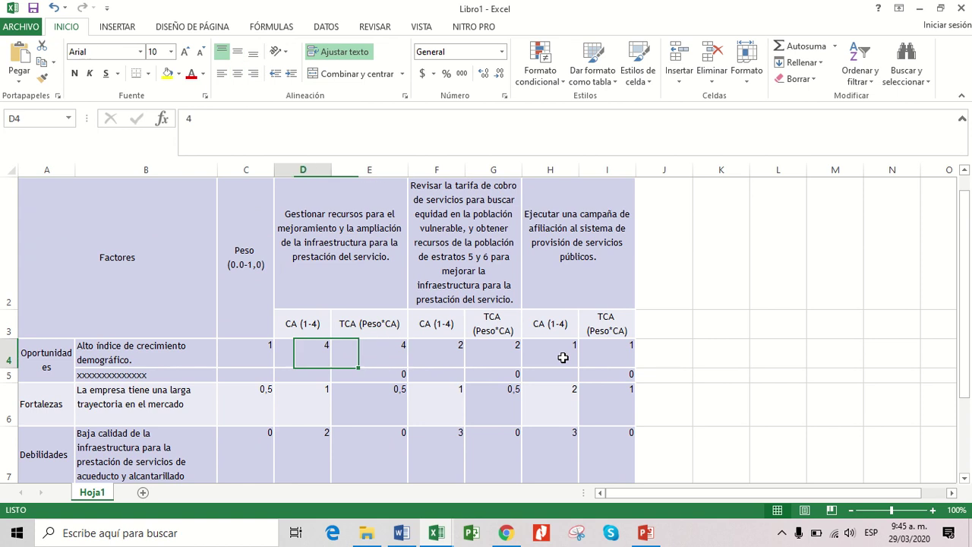
Read the first alternative's title in D2 and trace its scores down to its total in D9
key(Up)
key(Up)
key(Up)
key(Down)
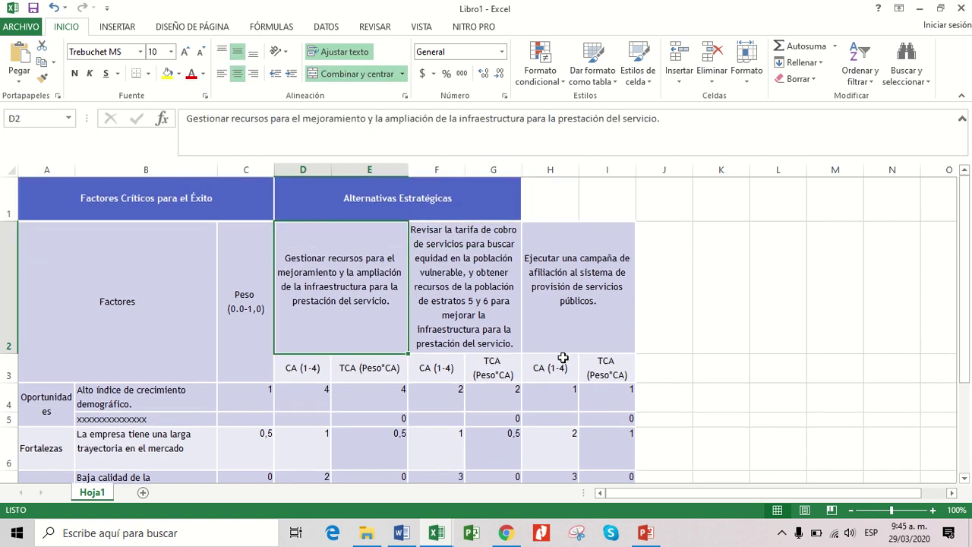
key(Down)
key(Down)
key(Down)
key(Down)
key(Down)
key(Down)
key(Down)
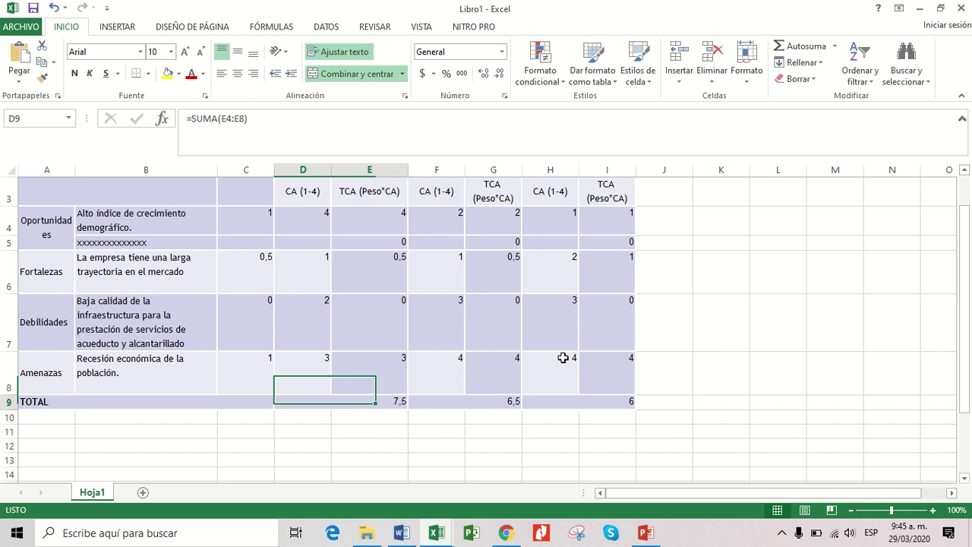
Compare the first and second alternatives' totals, check the second's TCA column, and return to the first alternative's title
key(Right)
key(Right)
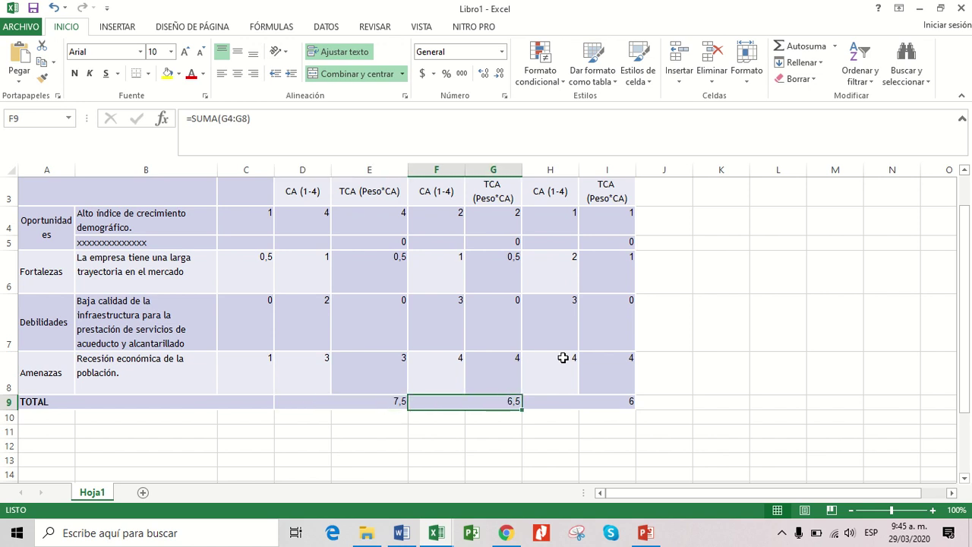
key(Left)
key(Left)
key(Right)
key(Up)
key(Up)
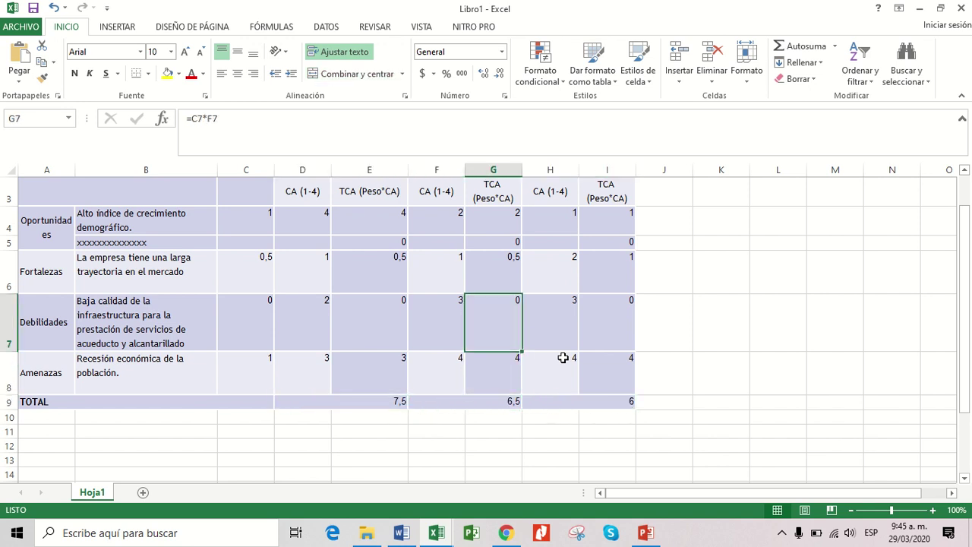
key(Up)
key(Up)
key(Left)
key(Up)
key(Up)
key(Up)
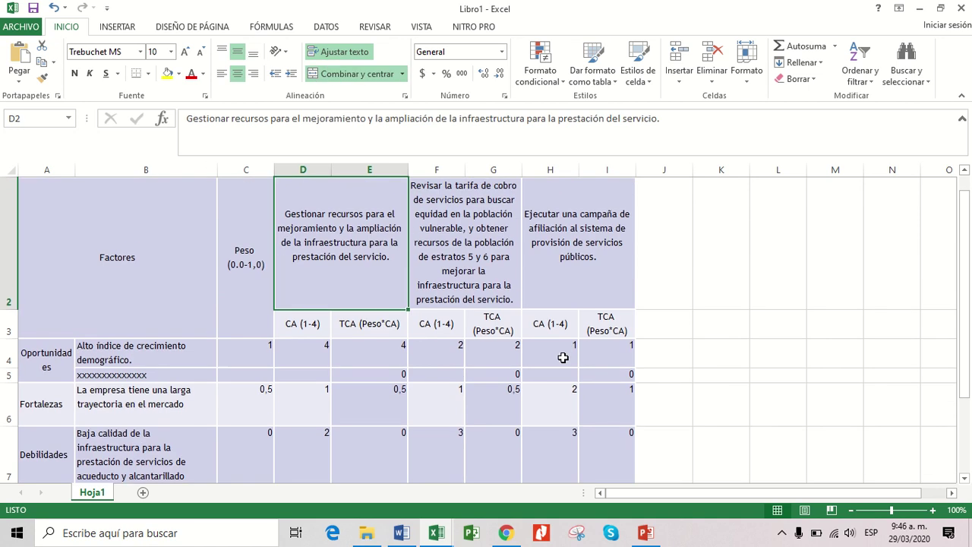
Follow the first alternative's TCA column from its title down to its result in the TOTAL row
key(Down)
key(Down)
key(Down)
key(Down)
key(Down)
key(Down)
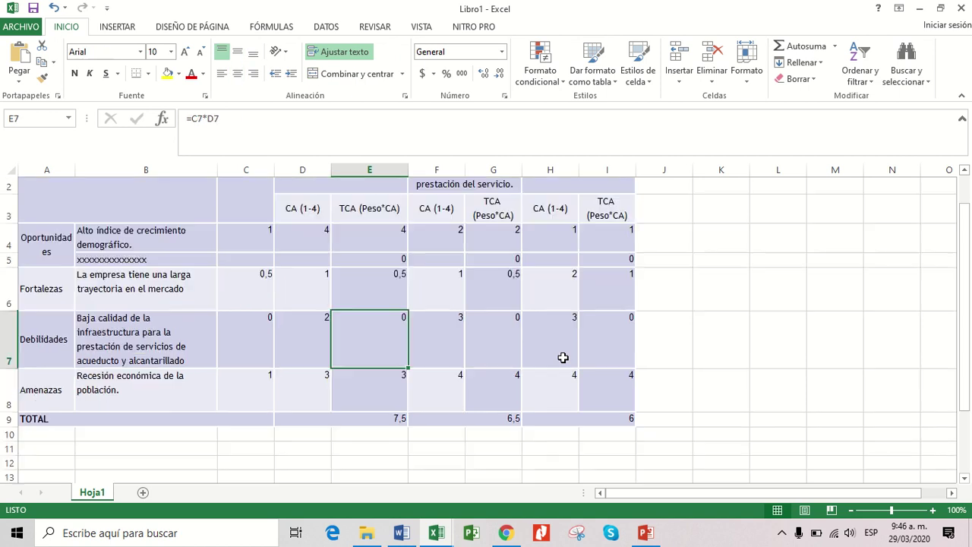
key(Down)
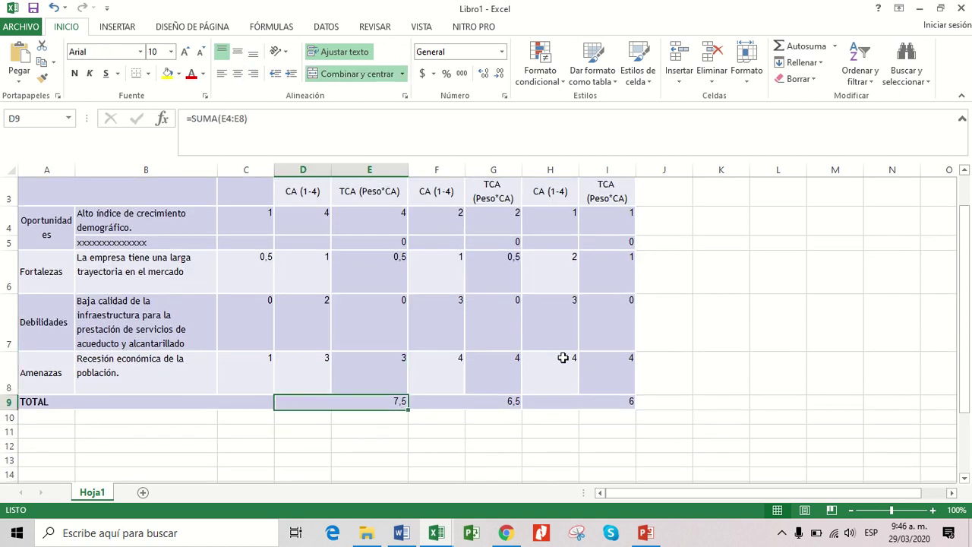
key(Down)
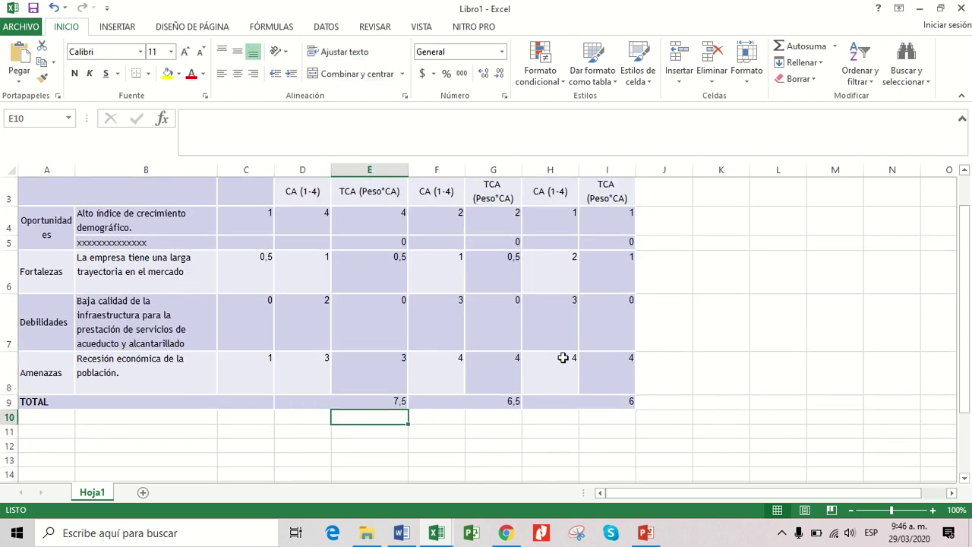
mouse_move(434, 4)
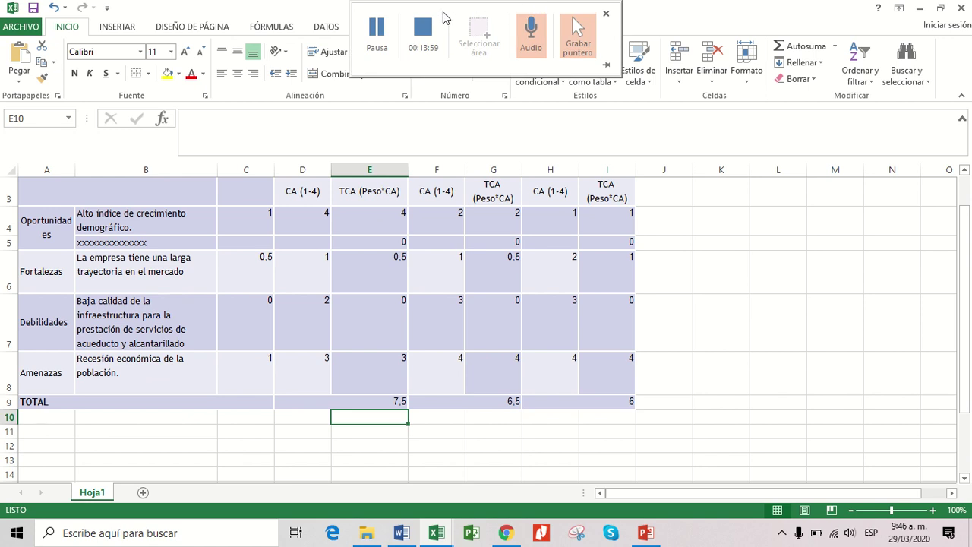